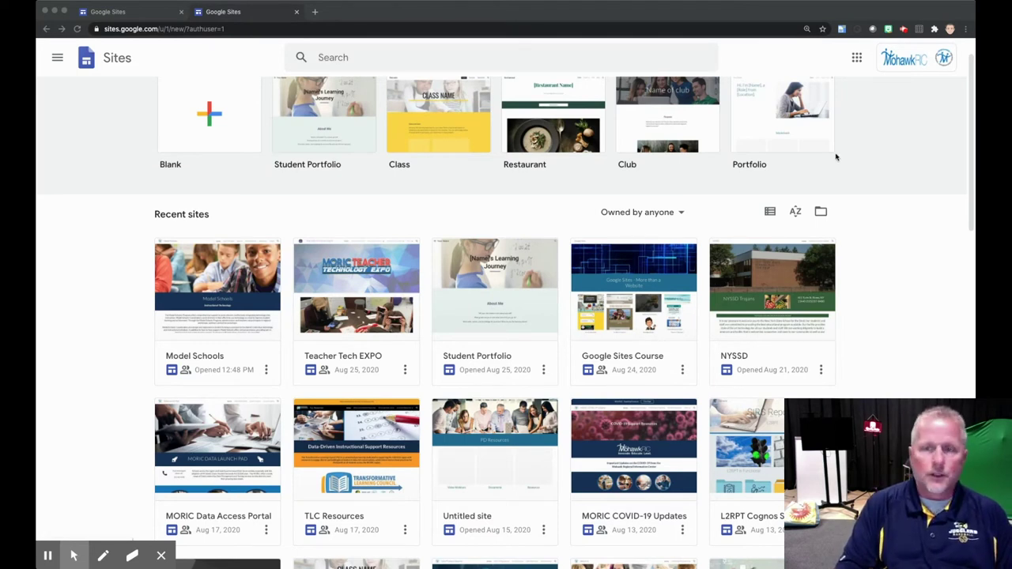
Show the Google apps list to locate Sites, and close the list again.
left_click(856, 57)
left_click(856, 58)
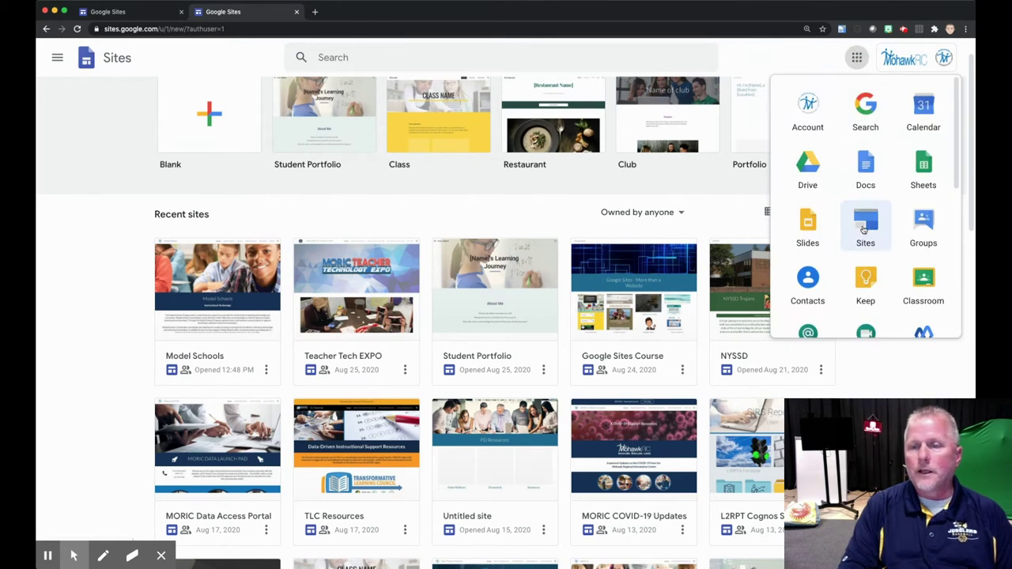
left_click(485, 221)
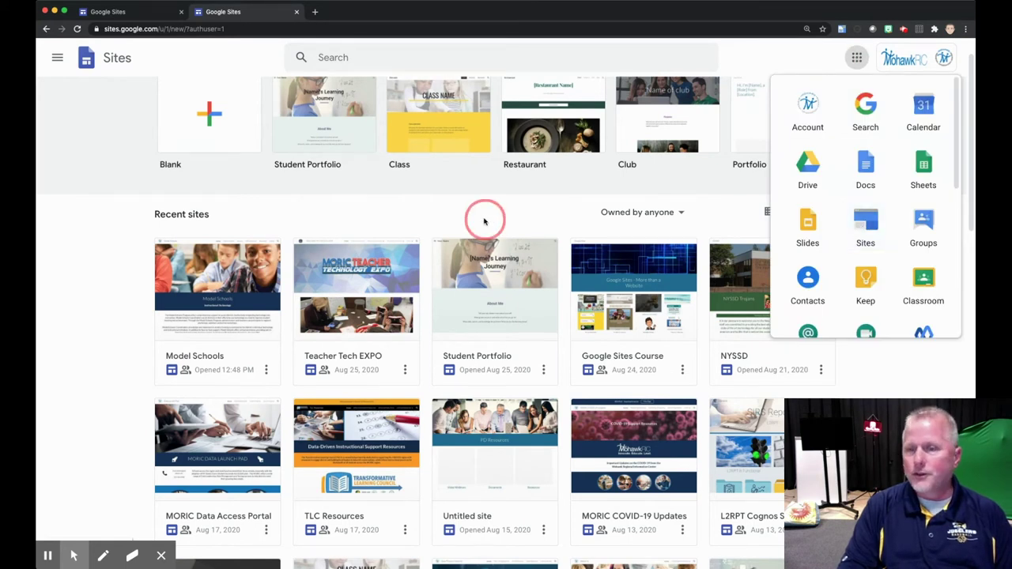
left_click(854, 61)
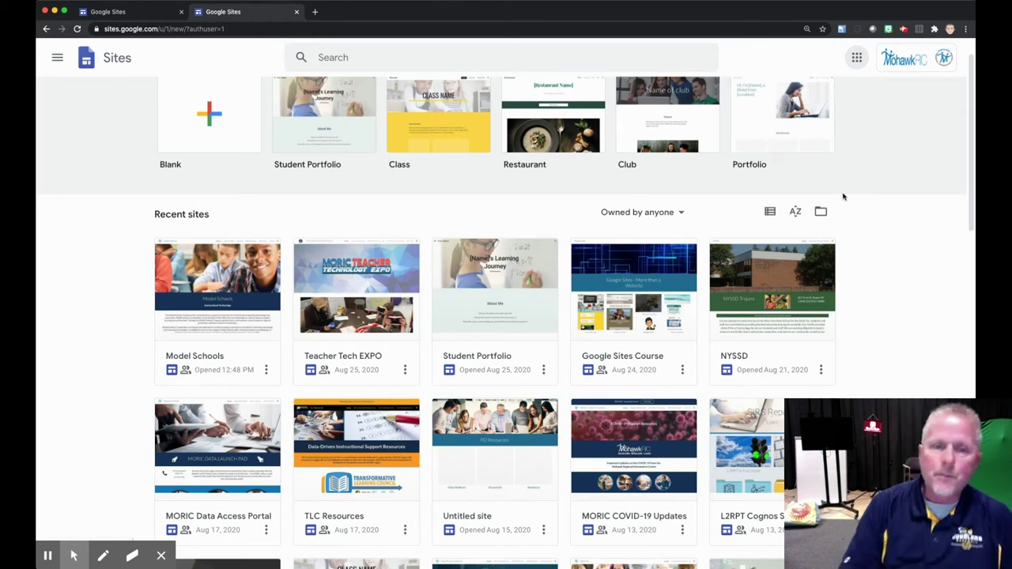
Browse the template gallery's Education, Personal, Work and Small business templates and return to the Sites home page.
scroll(843, 197, "up", 2)
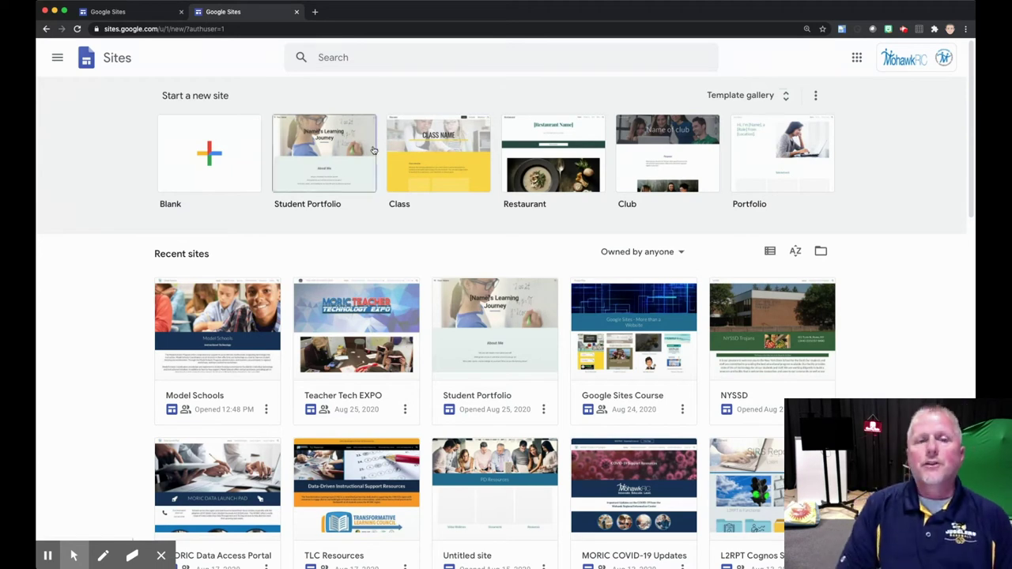
left_click(763, 97)
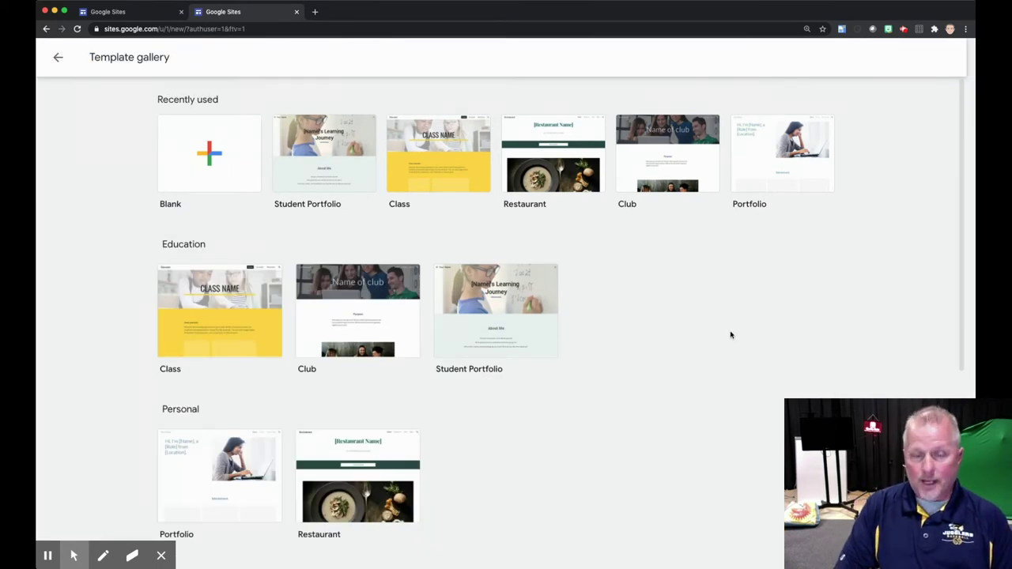
scroll(732, 333, "down", 5)
scroll(730, 335, "down", 5)
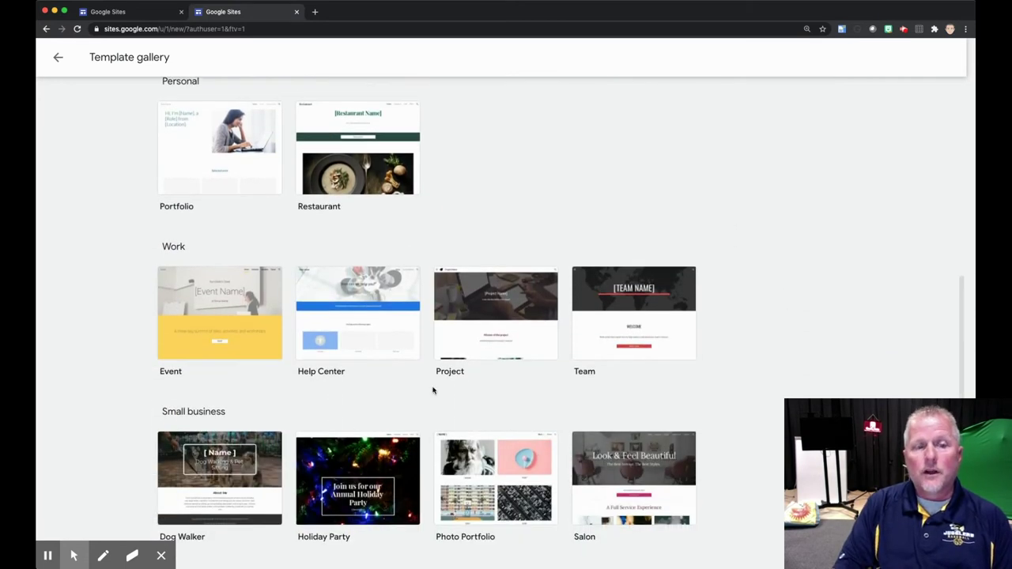
scroll(537, 371, "up", 6)
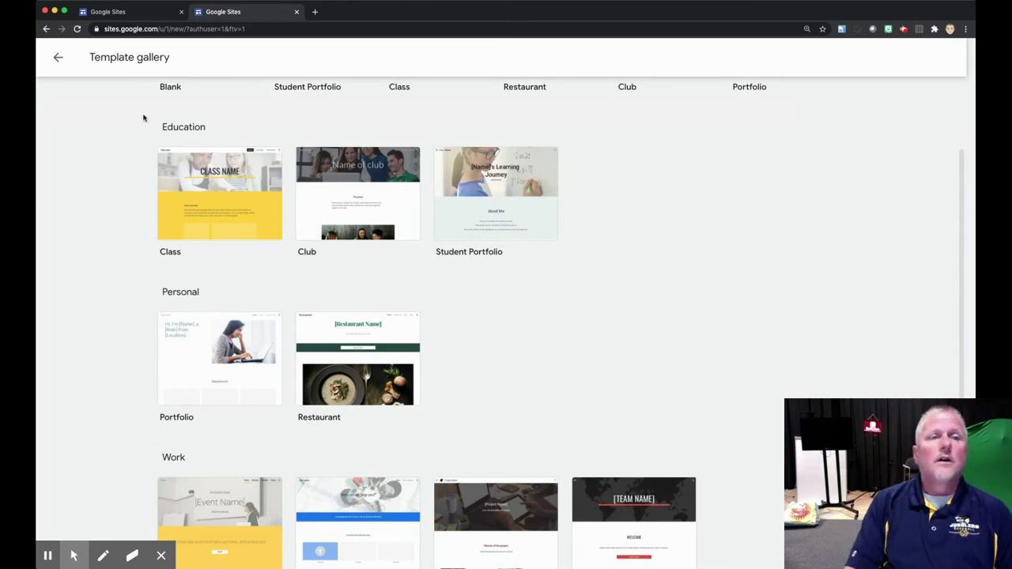
scroll(162, 137, "up", 2)
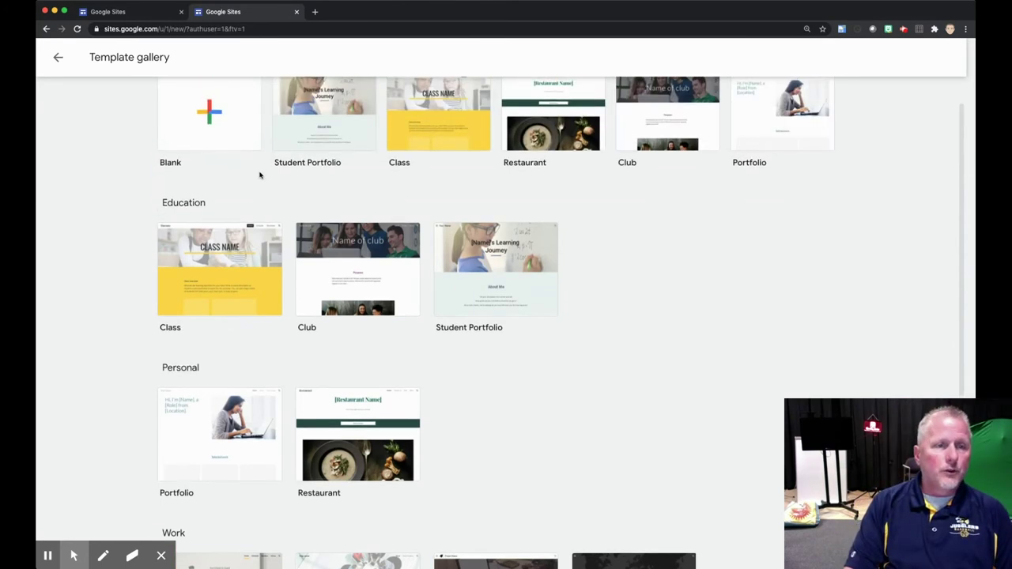
left_click(61, 60)
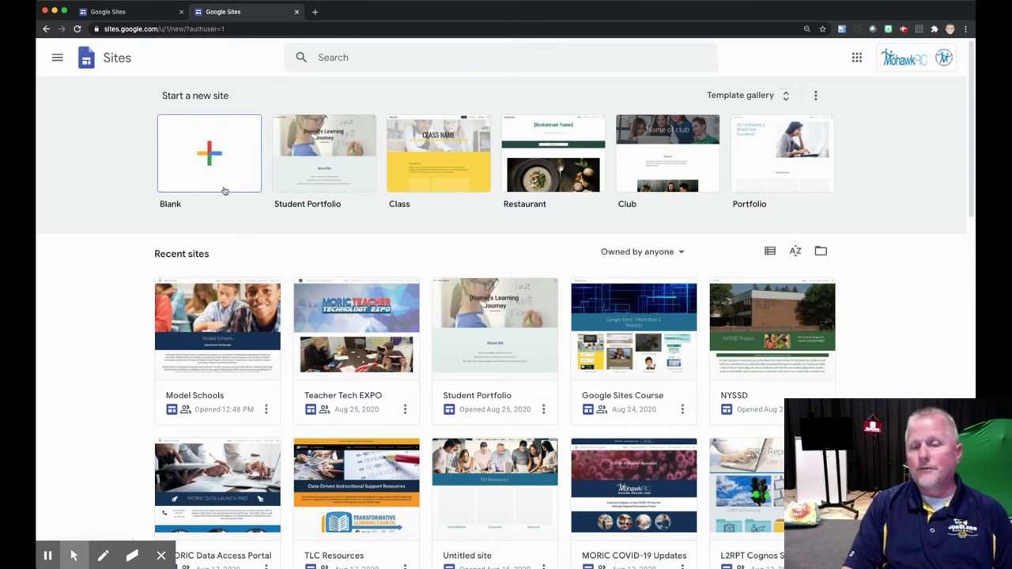
Look through the recent sites and open the Google Sites Course site.
scroll(291, 282, "down", 1)
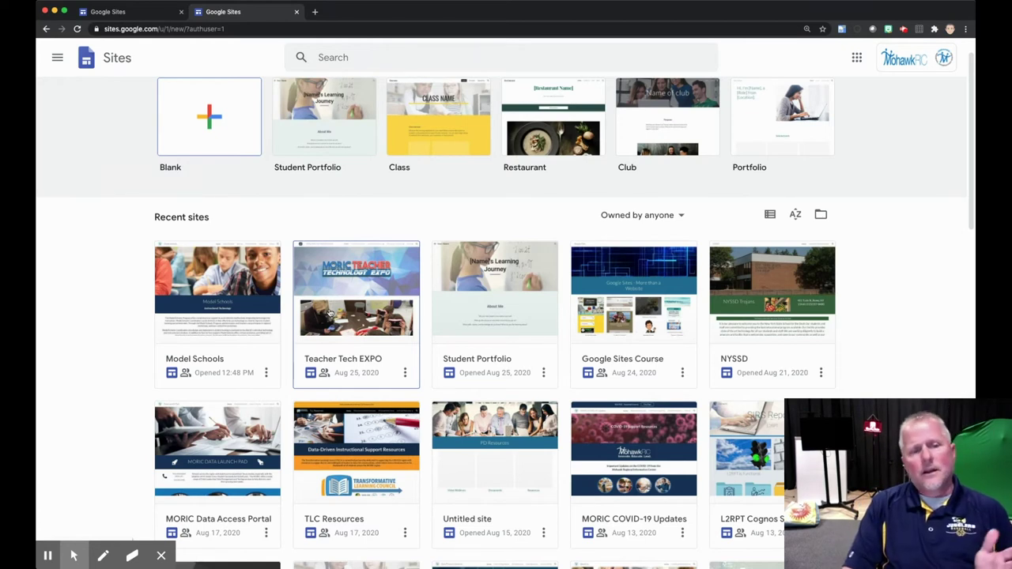
scroll(334, 341, "down", 3)
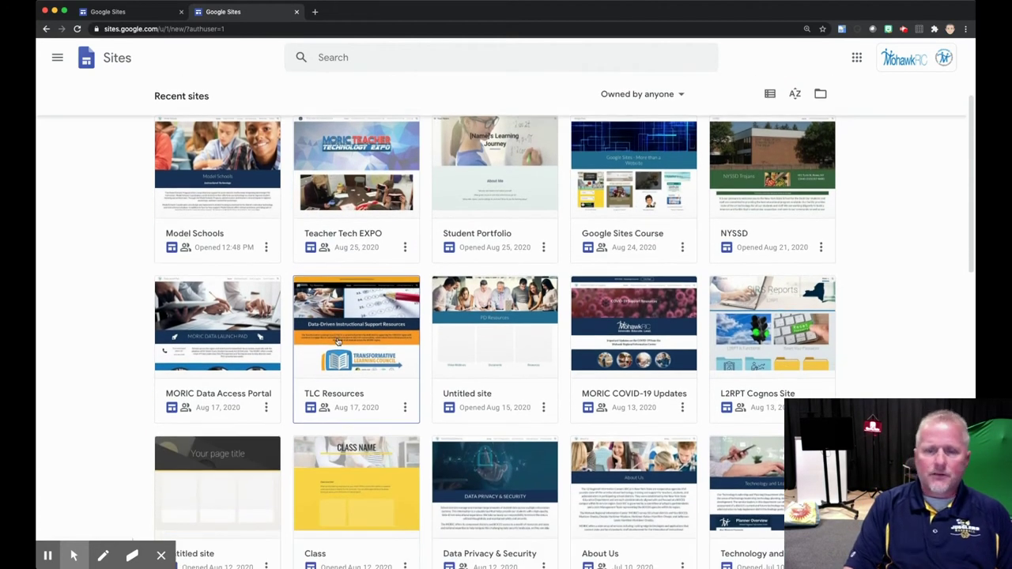
scroll(338, 342, "down", 2)
scroll(268, 294, "up", 5)
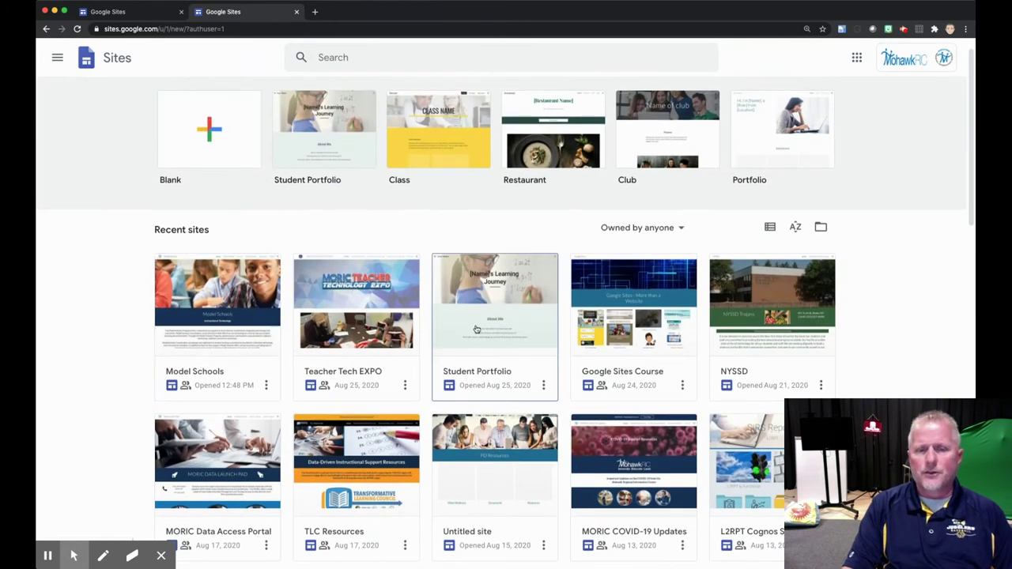
scroll(581, 354, "down", 1)
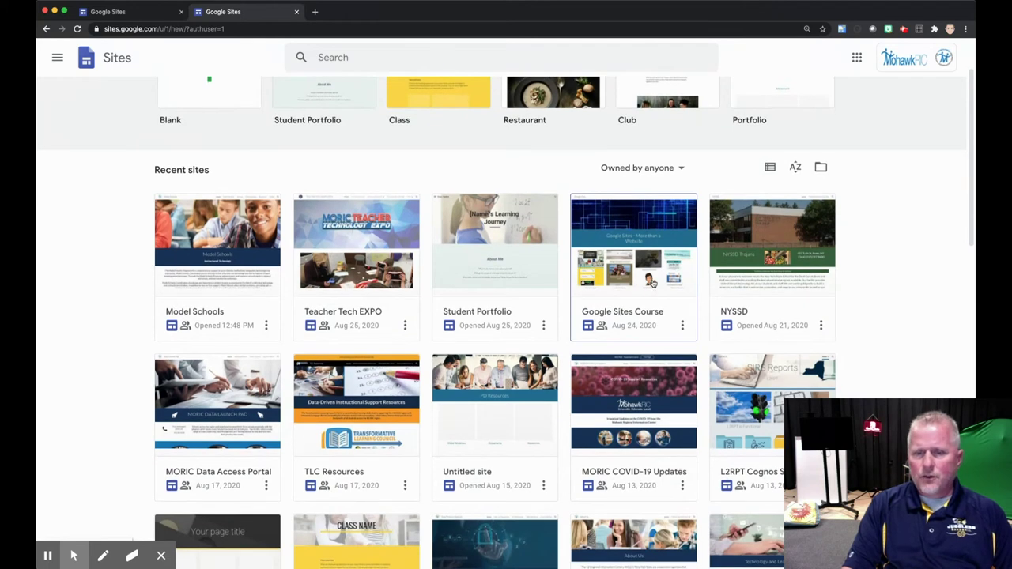
left_click(510, 310)
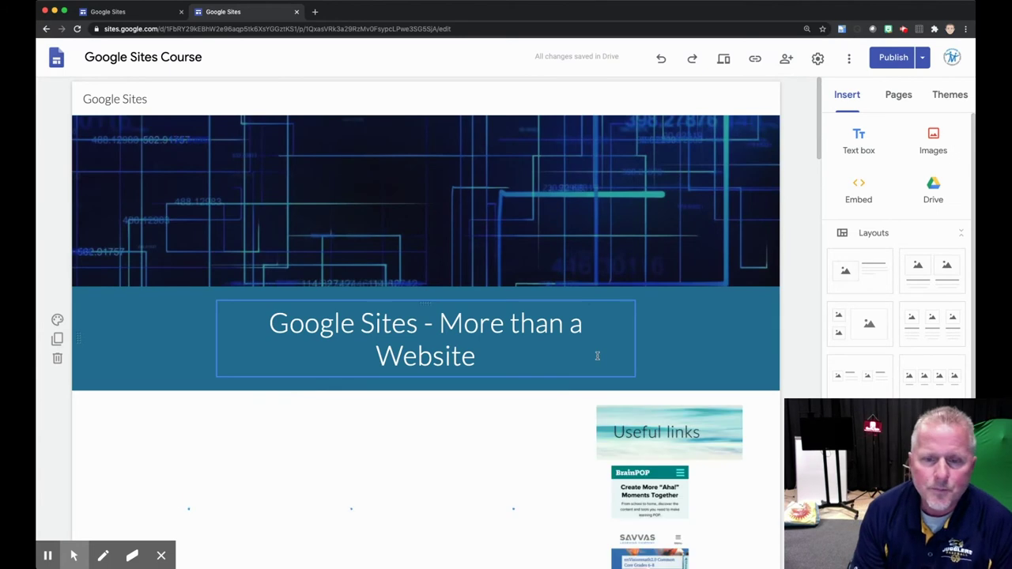
Examine the teacher website examples and their link buttons on the course page, and return to the Sites home page.
scroll(597, 356, "down", 5)
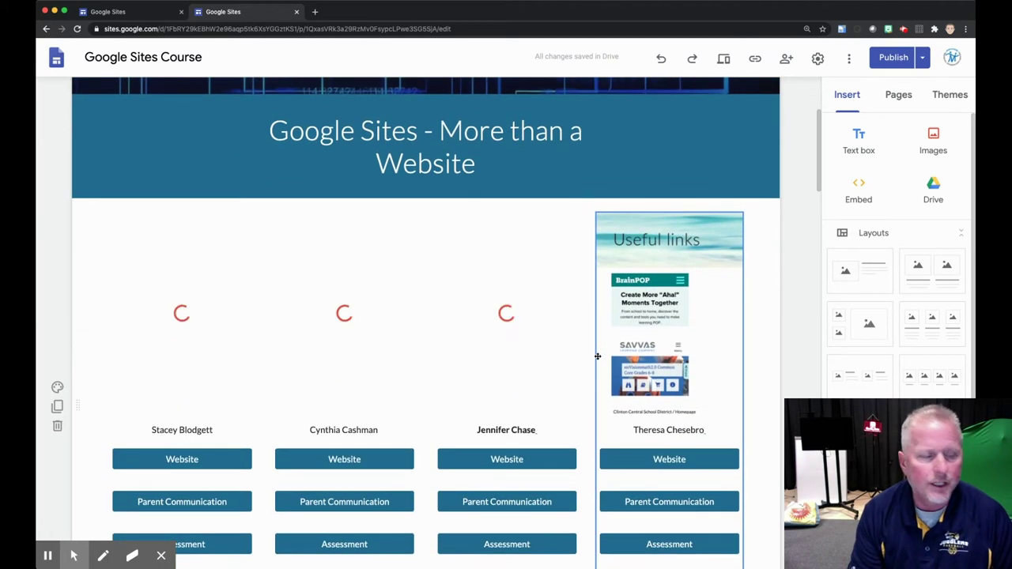
scroll(585, 360, "down", 1)
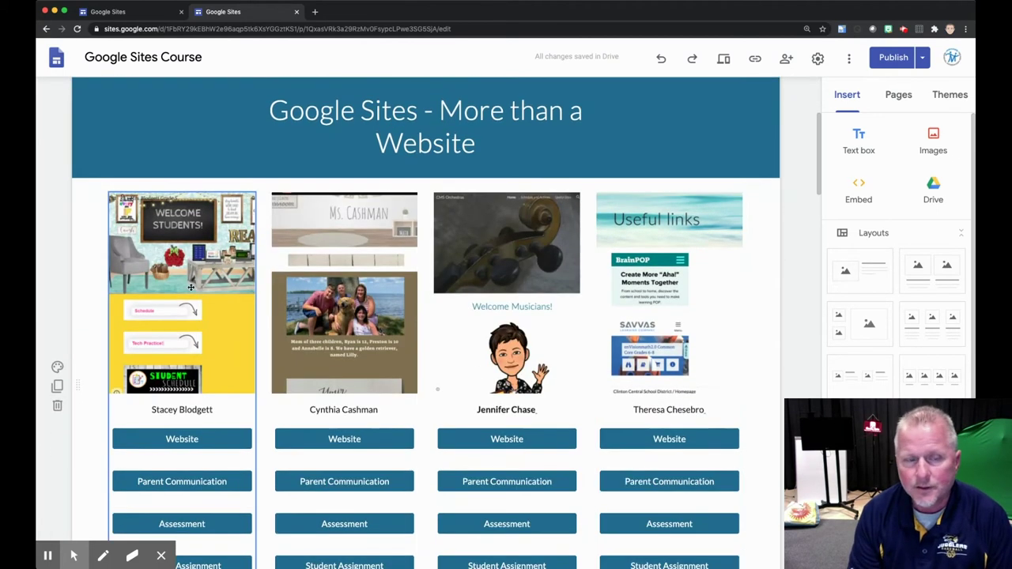
scroll(379, 417, "down", 4)
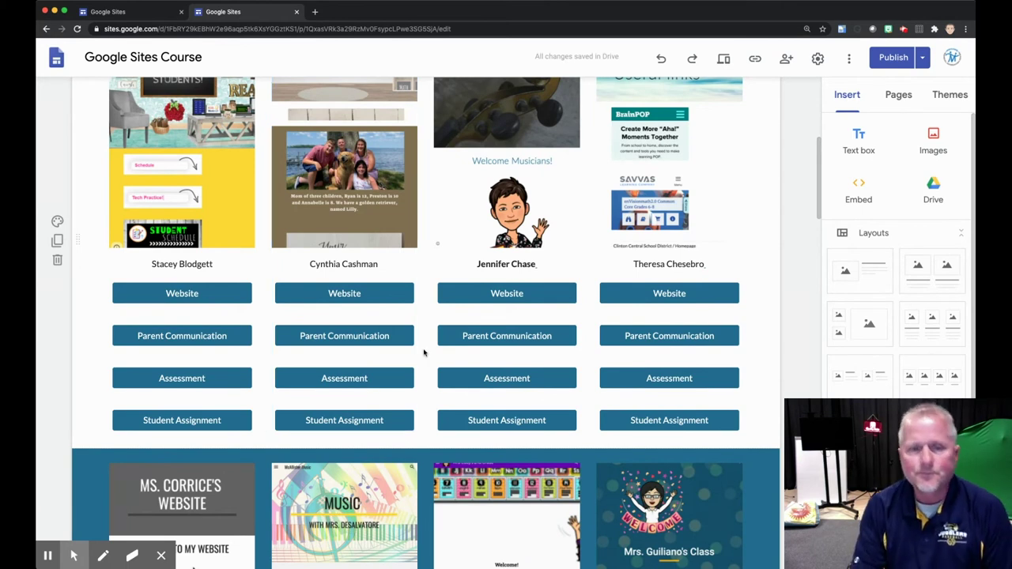
scroll(422, 350, "up", 5)
scroll(424, 313, "up", 1)
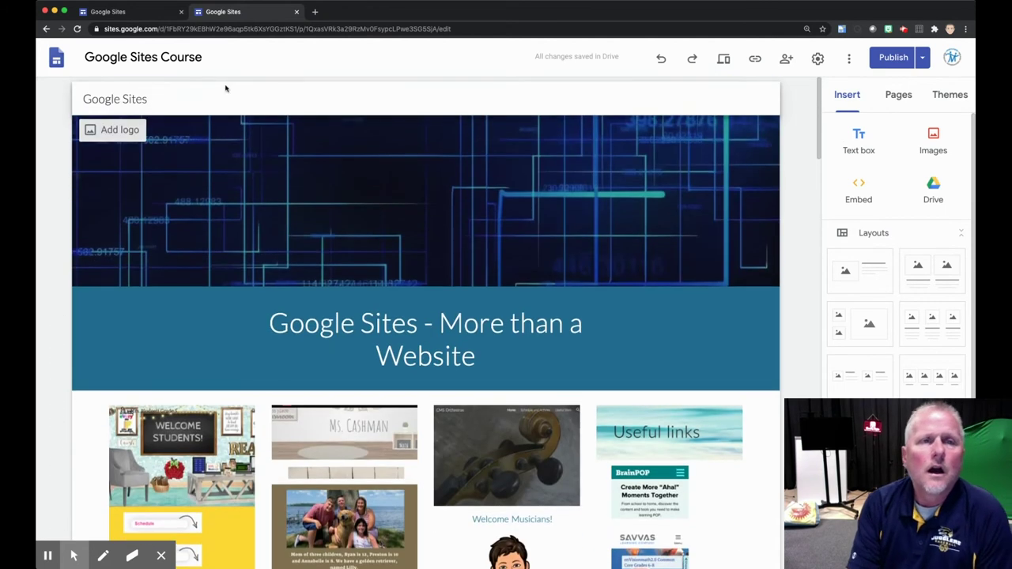
left_click(57, 59)
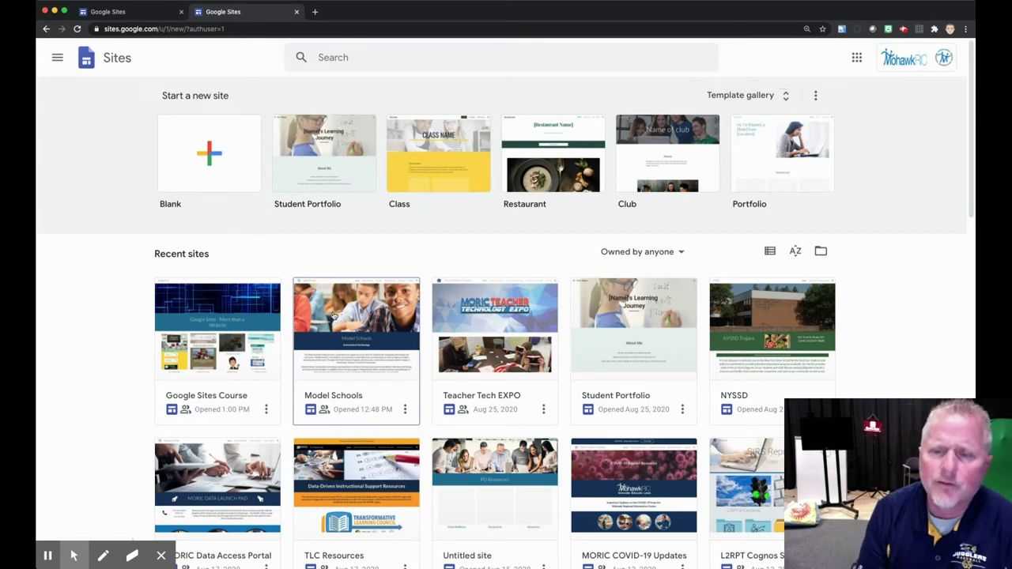
Look through the recent sites and open the Data Privacy & Security site.
scroll(311, 324, "down", 2)
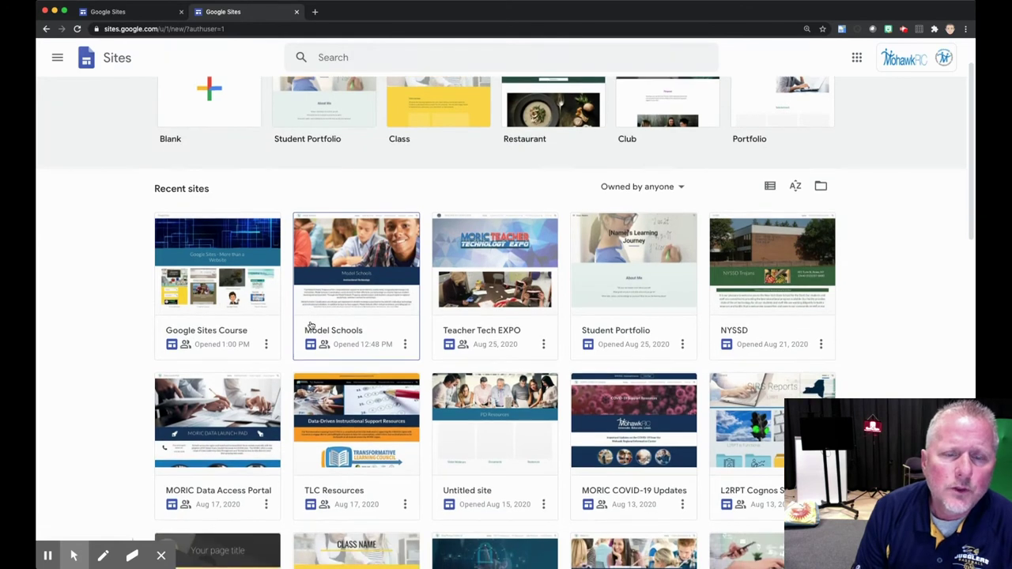
scroll(312, 324, "up", 2)
scroll(314, 324, "down", 5)
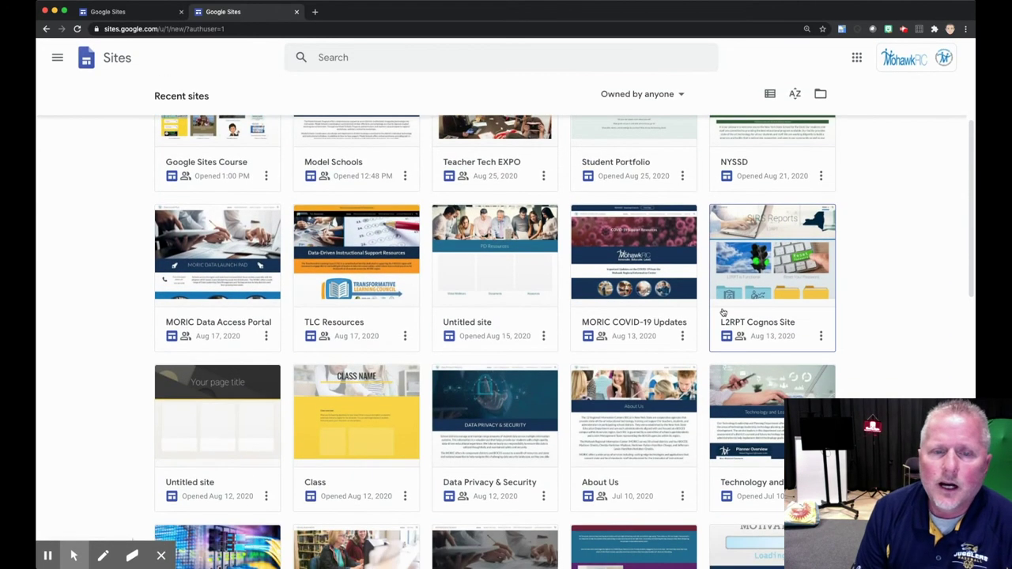
scroll(655, 312, "down", 1)
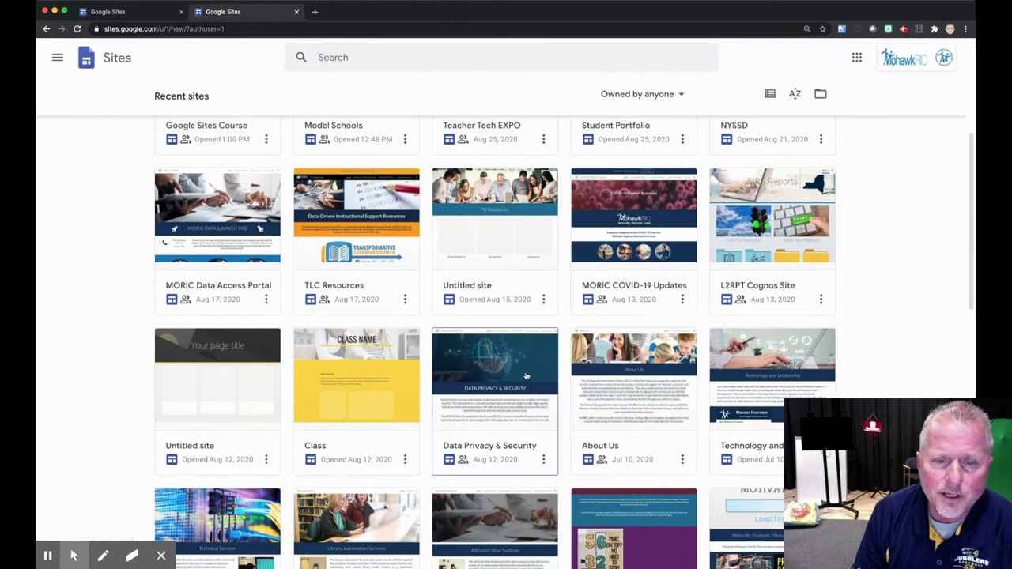
scroll(522, 377, "down", 1)
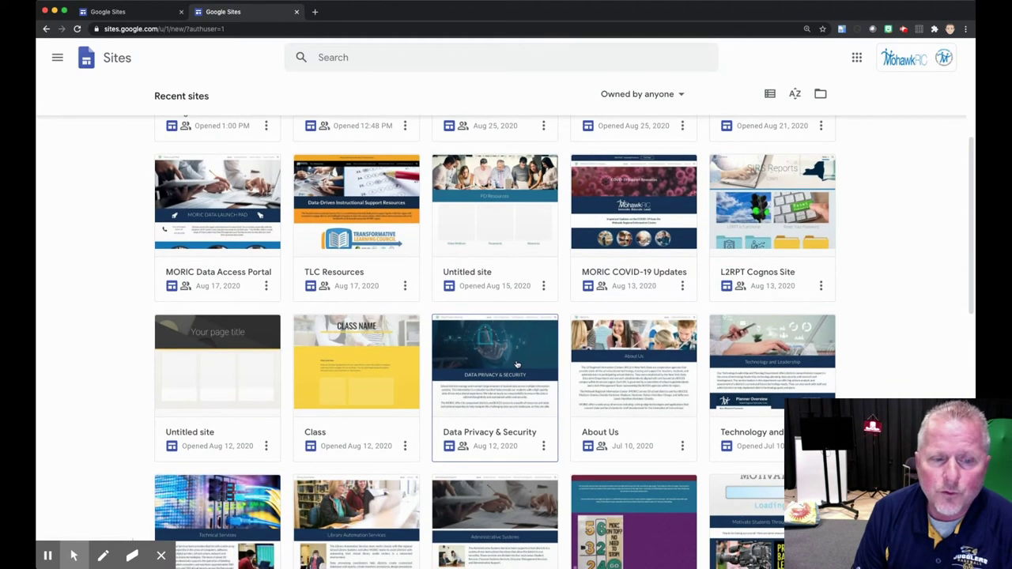
left_click(510, 354)
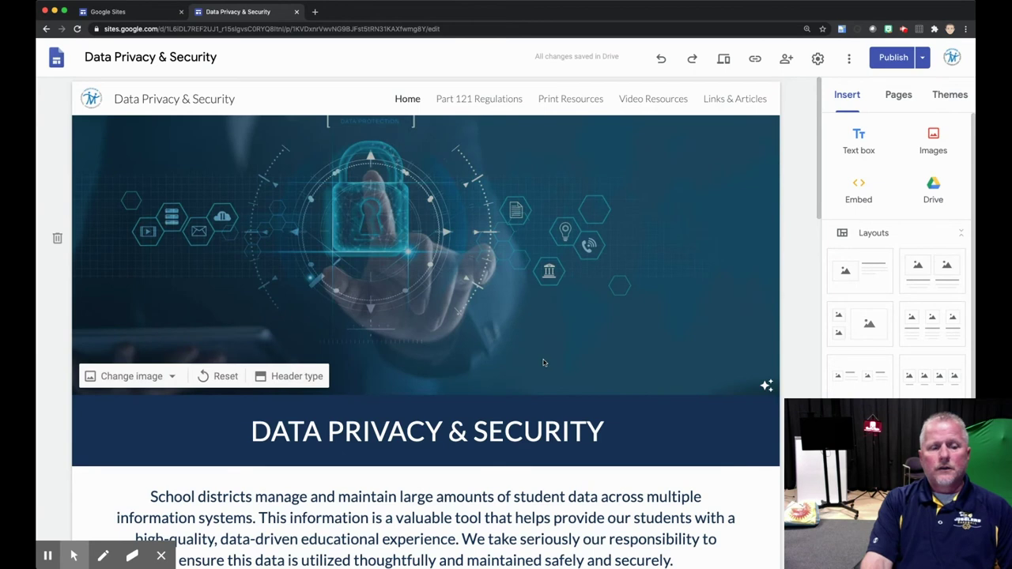
Examine the Data Privacy & Security home page in the editor, from the header down to the resource image sections.
scroll(543, 360, "down", 2)
scroll(543, 362, "down", 4)
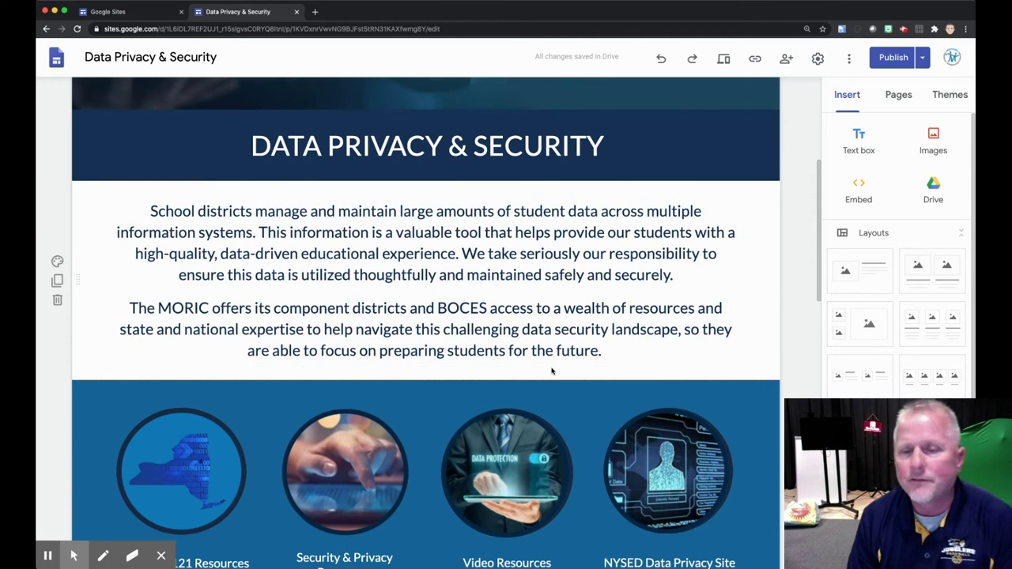
scroll(540, 377, "down", 5)
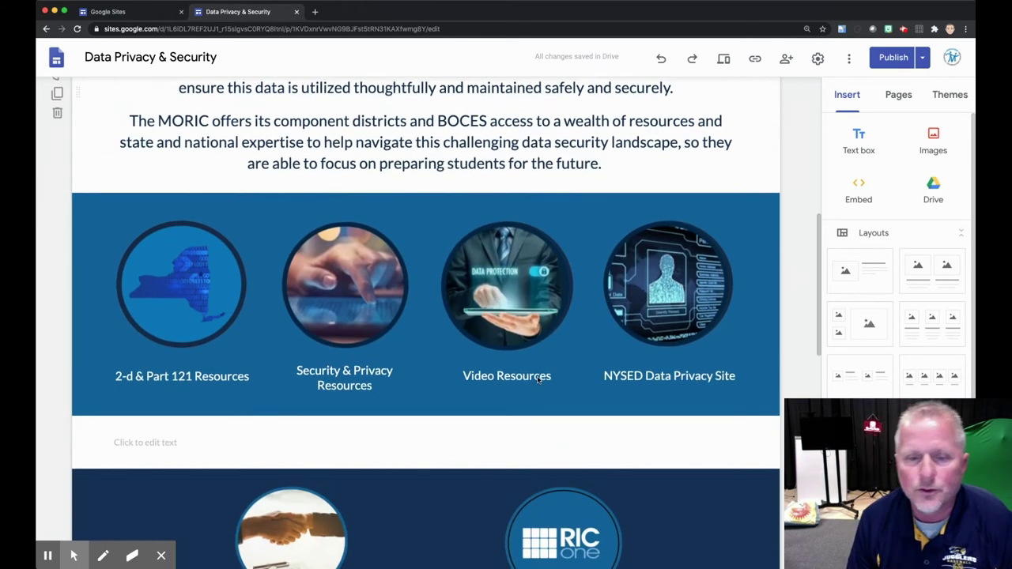
scroll(537, 380, "down", 3)
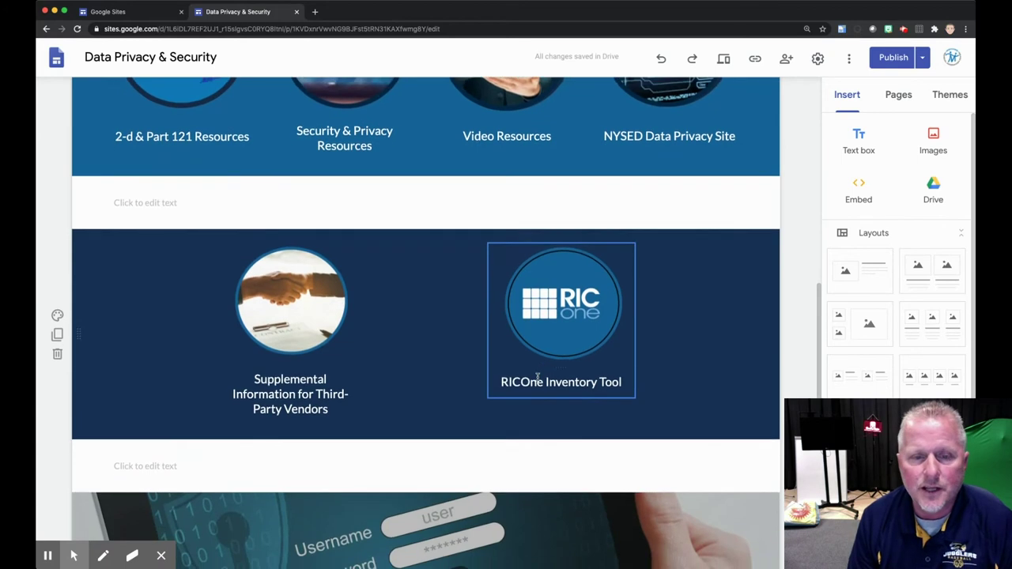
scroll(538, 380, "up", 9)
scroll(538, 376, "up", 4)
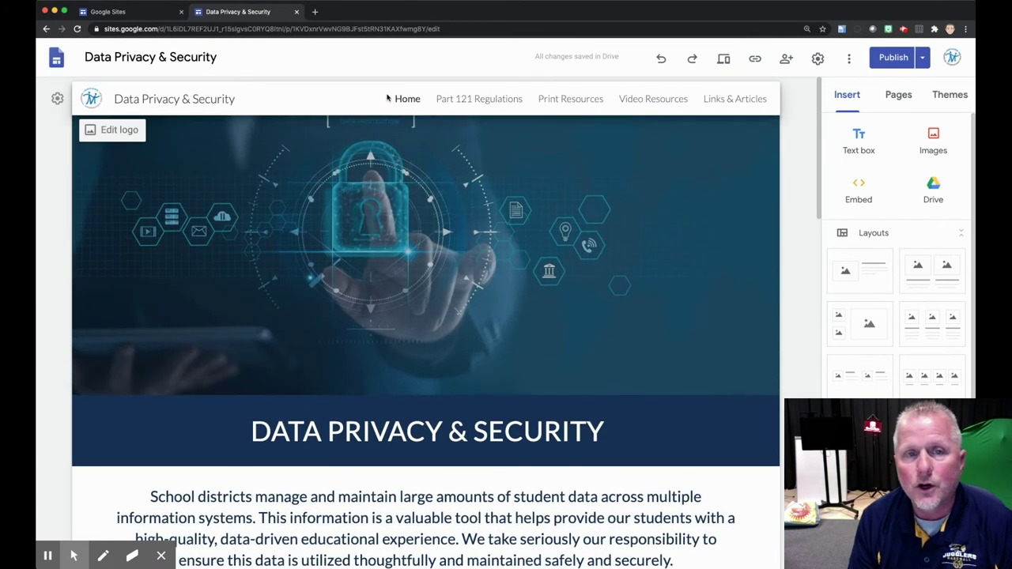
Preview the Data Privacy & Security site, look through its whole home page, and leave the preview.
left_click(724, 58)
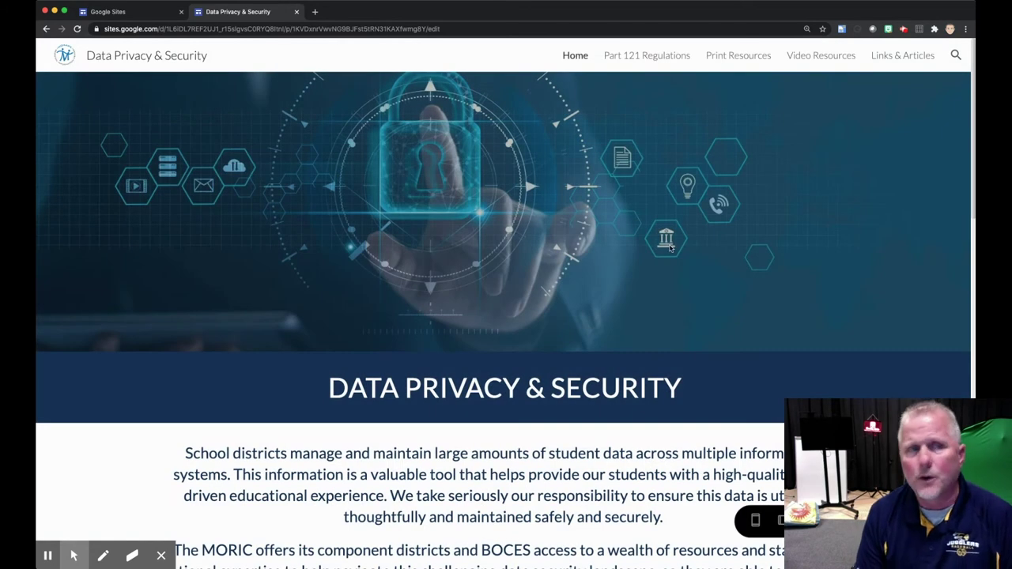
scroll(670, 248, "down", 3)
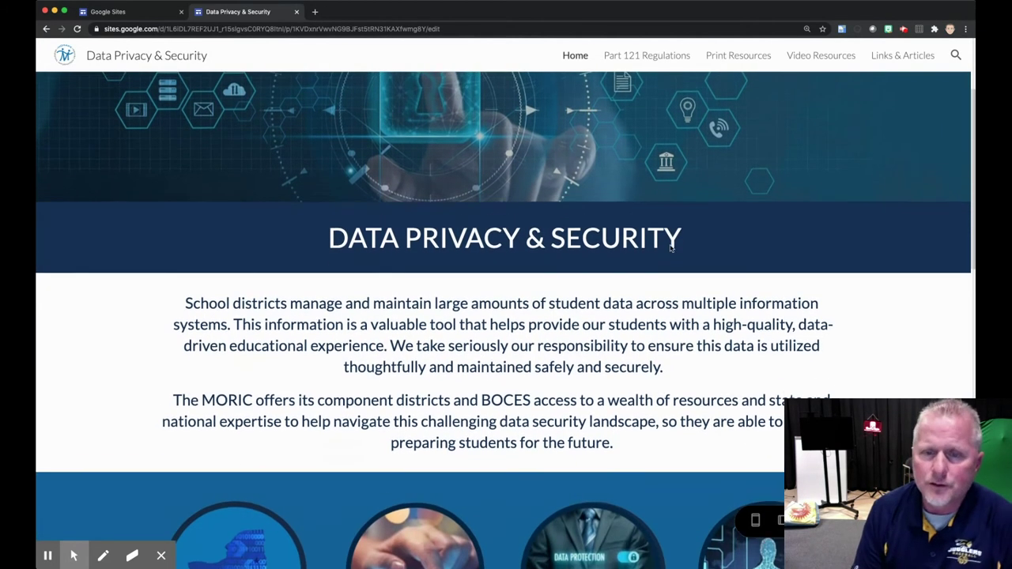
scroll(670, 247, "down", 1)
scroll(670, 247, "down", 8)
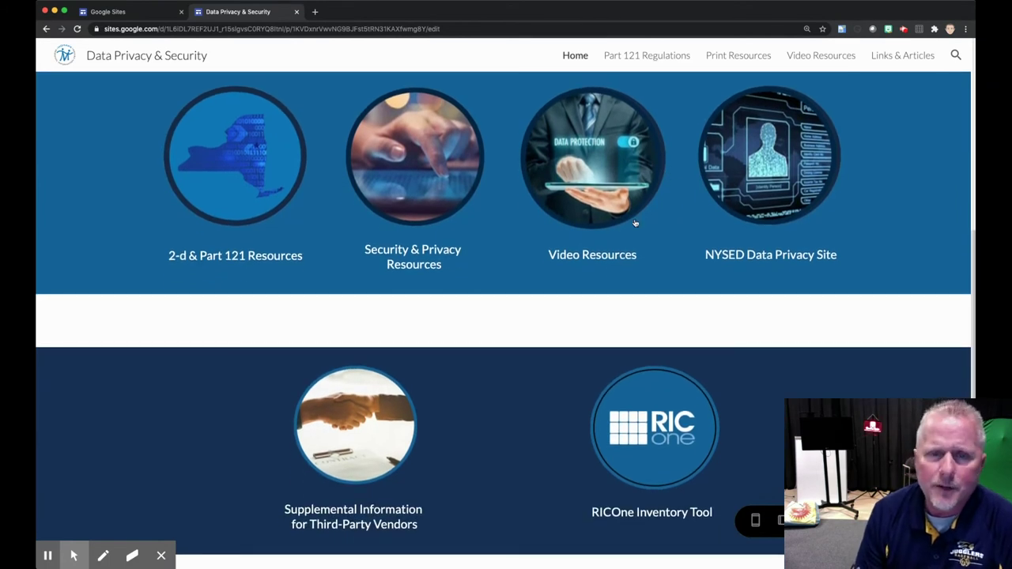
scroll(703, 237, "down", 3)
scroll(712, 245, "down", 7)
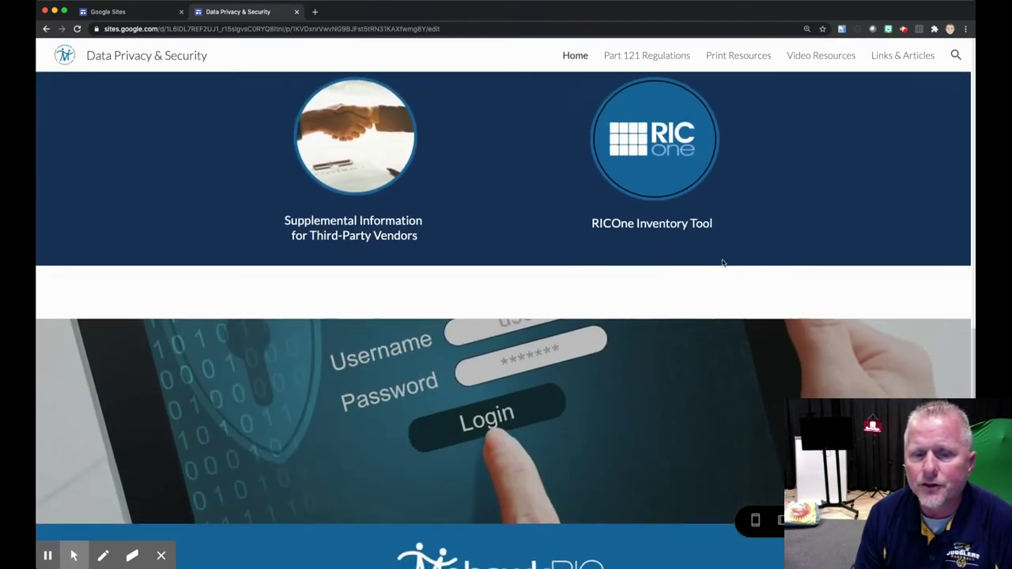
scroll(709, 260, "up", 15)
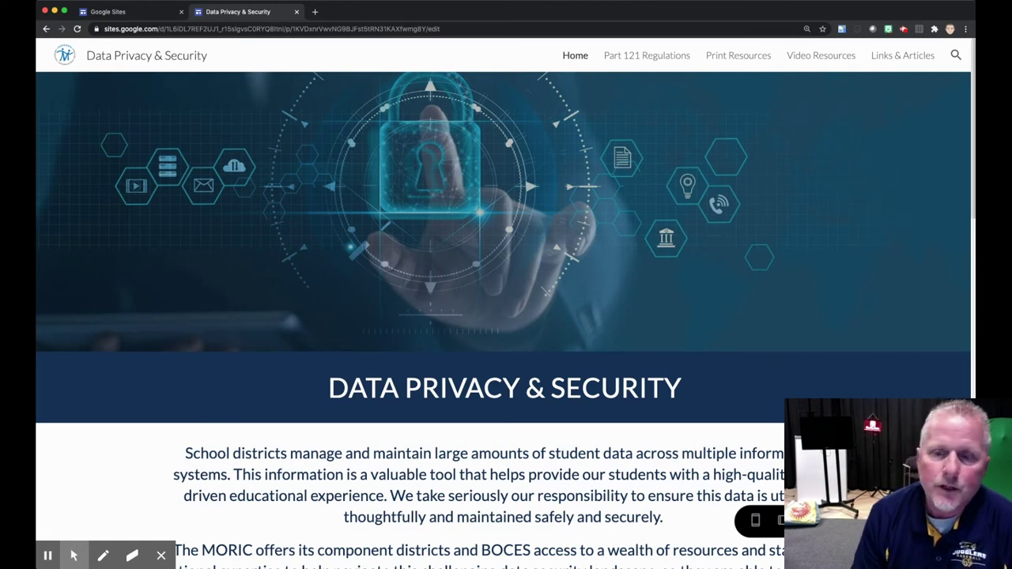
left_click(47, 29)
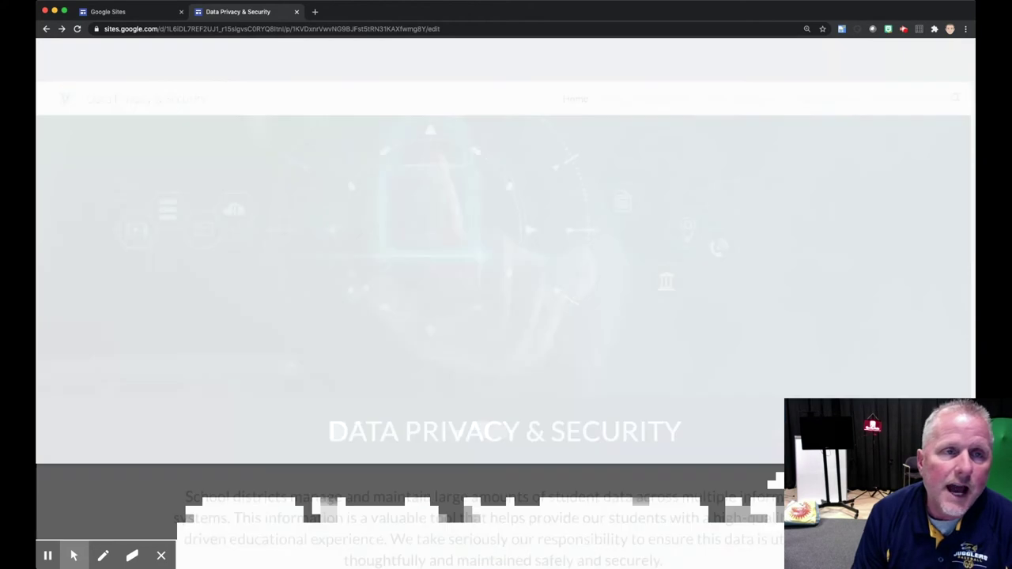
left_click(47, 29)
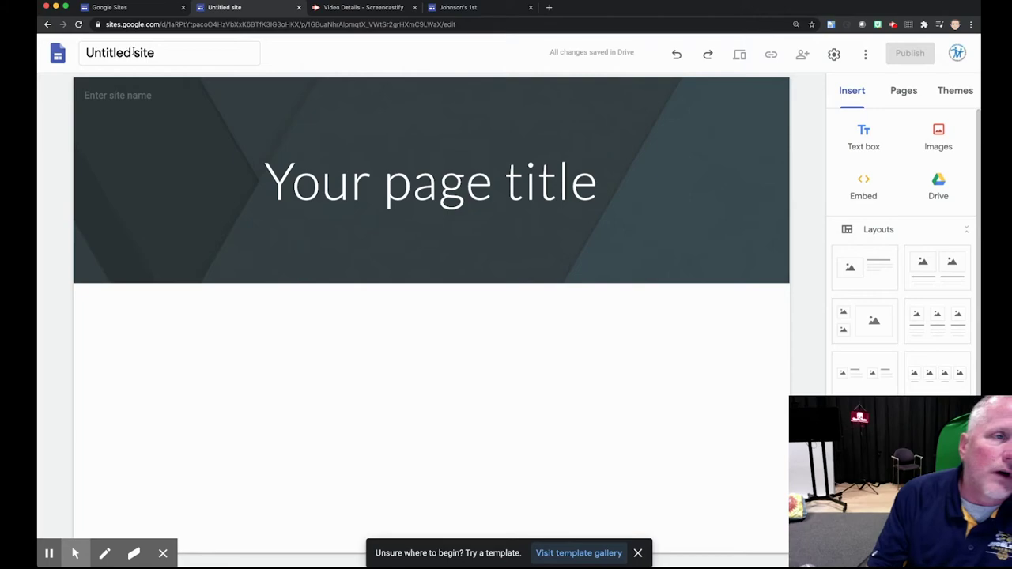
Name the untitled site Social Studies 9 and use the same text as the site name in the header.
left_click(134, 50)
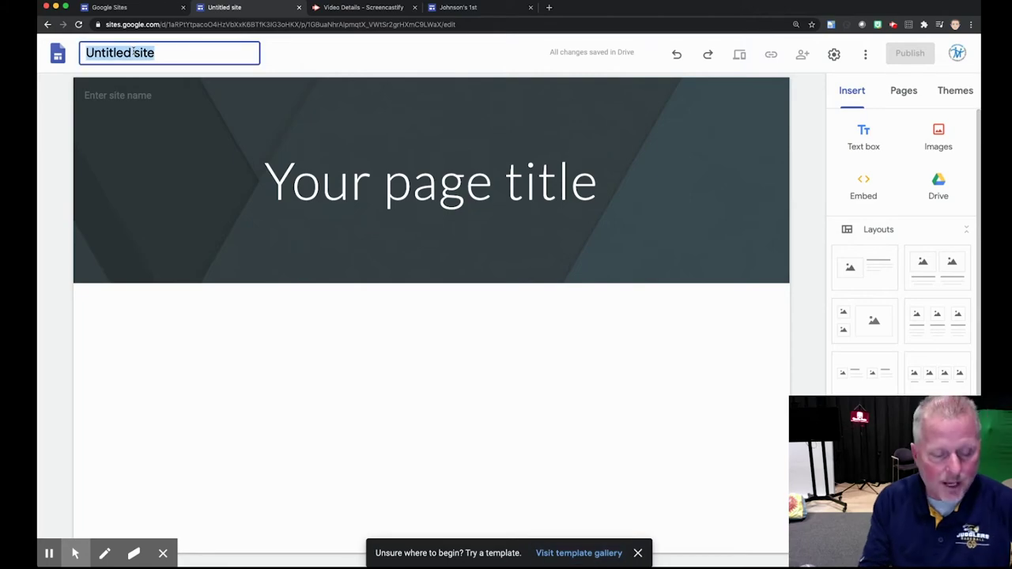
type("Social ")
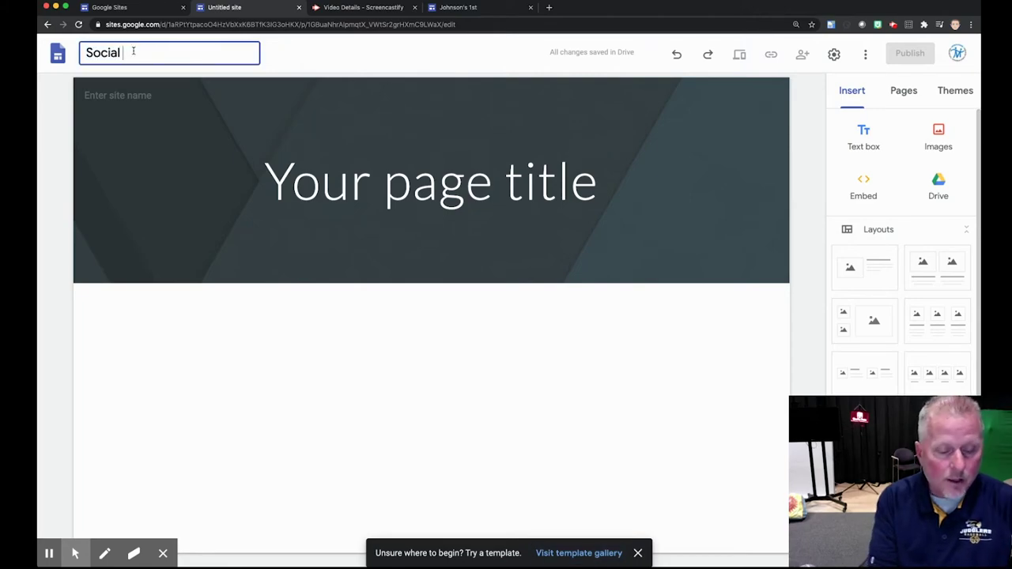
type("Studies 9")
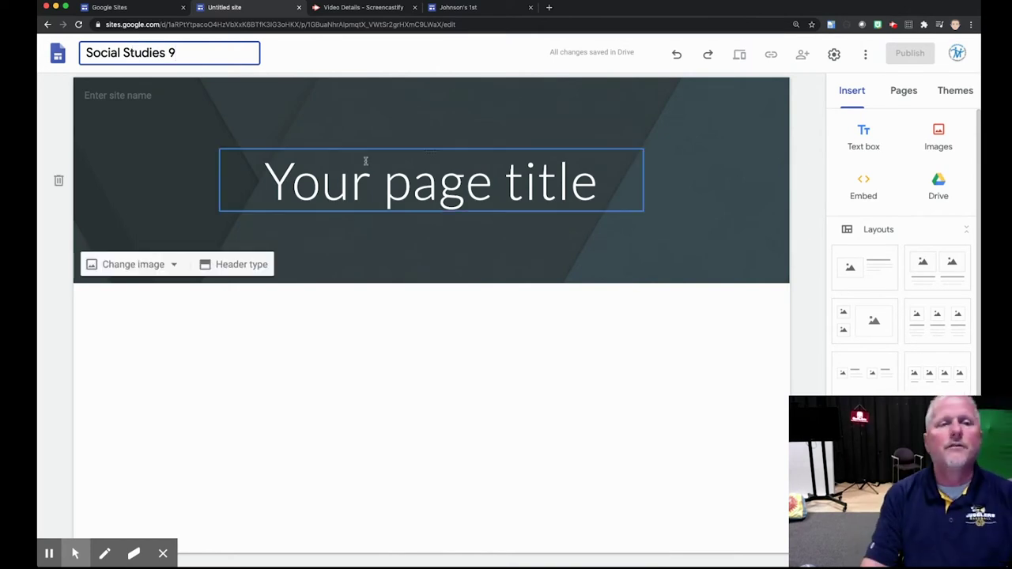
left_click(143, 98)
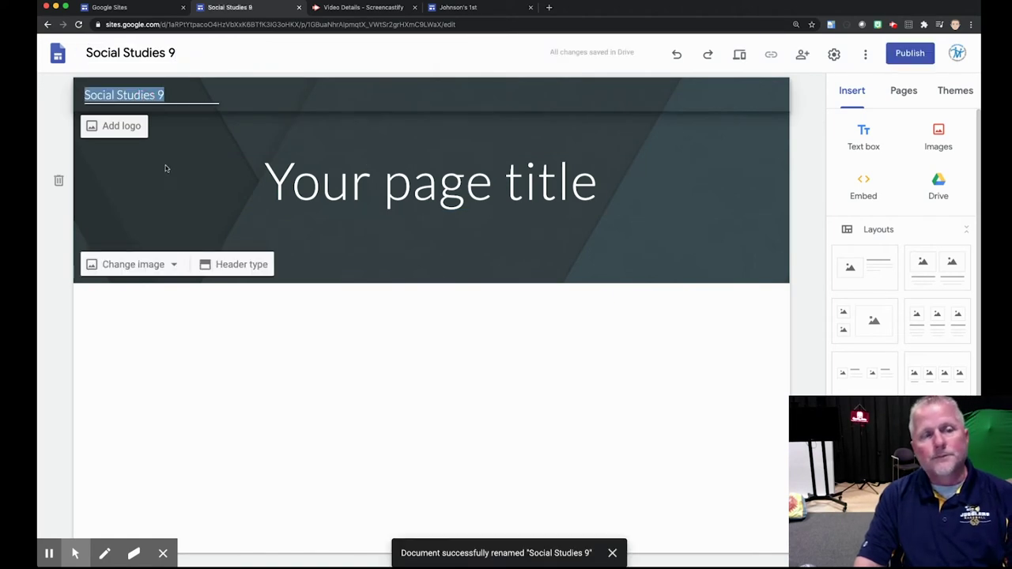
Open the site settings through the logo option and view the navigation mode choices.
left_click(115, 130)
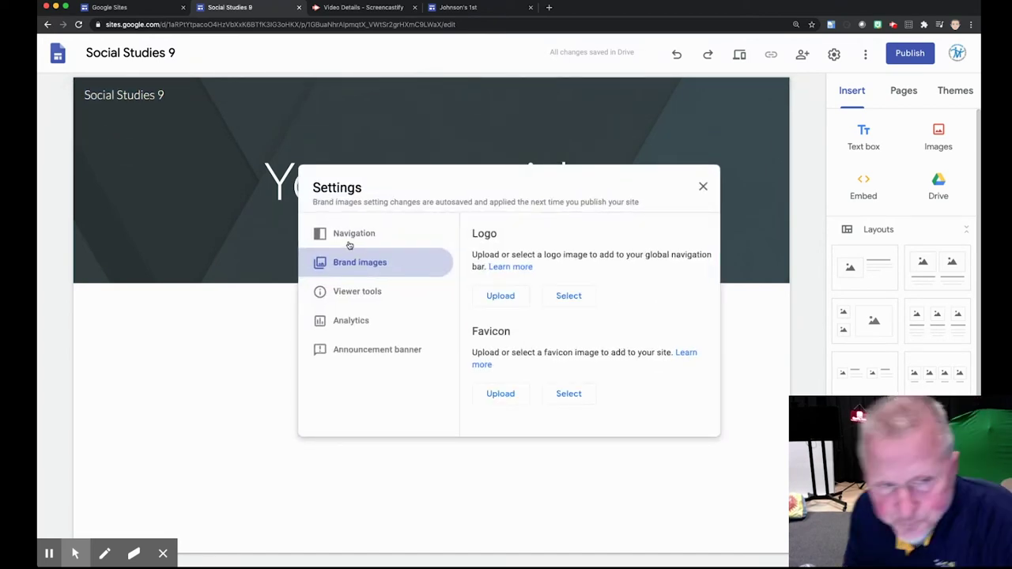
left_click(359, 234)
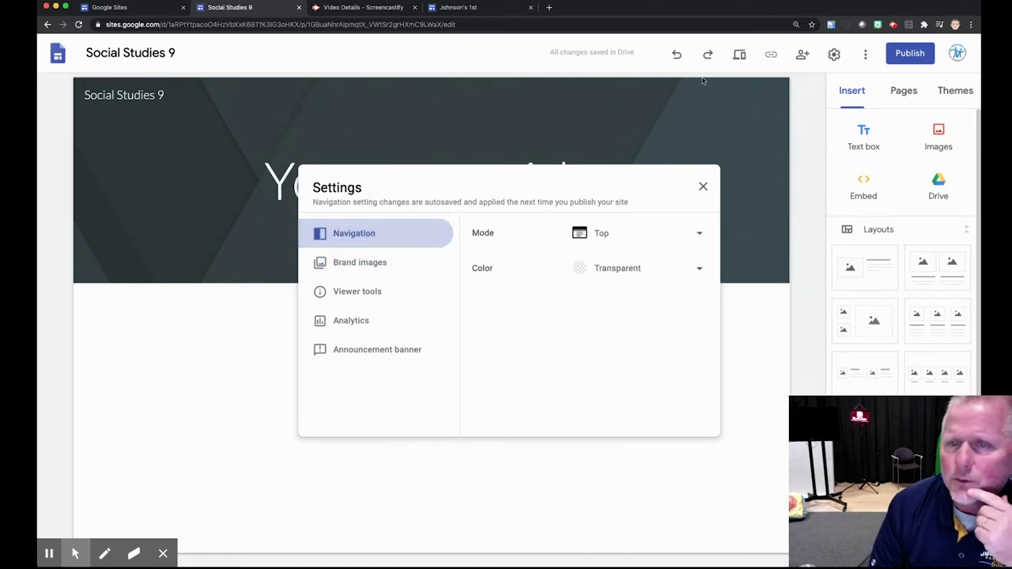
left_click(639, 234)
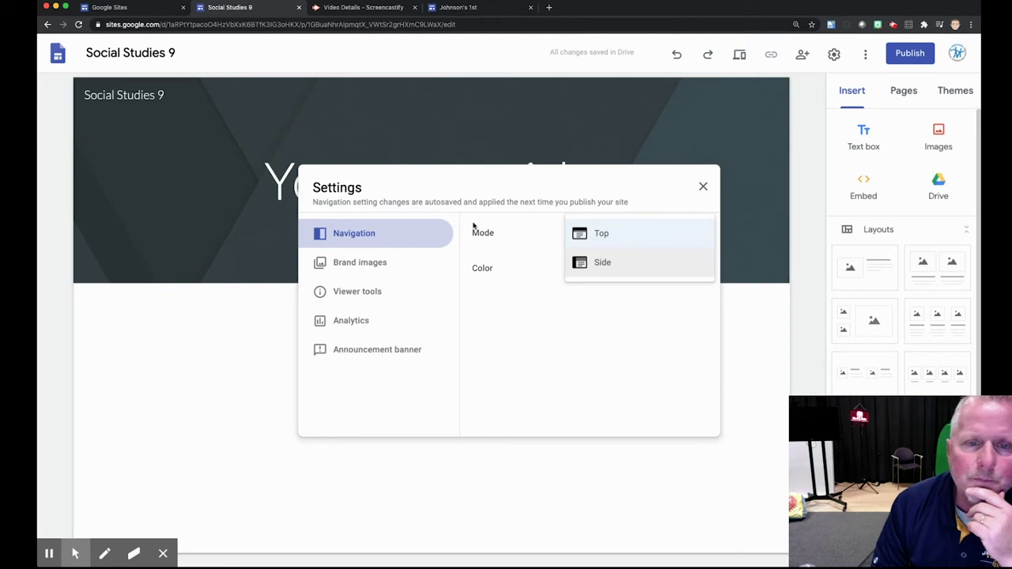
left_click(523, 294)
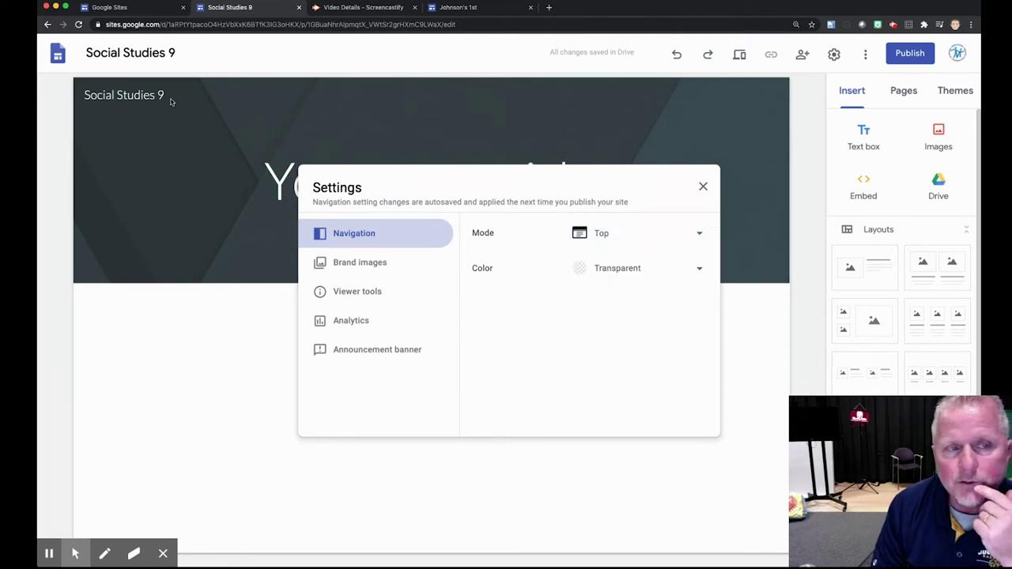
Try White as the navigation color, set it to Black, and view the brand images settings.
left_click(662, 272)
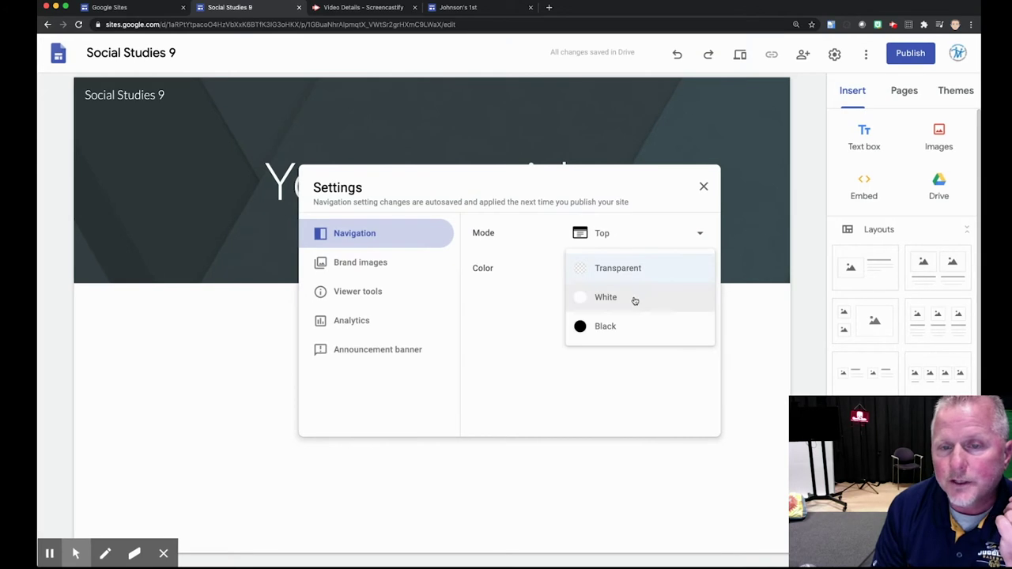
left_click(635, 301)
left_click(640, 272)
left_click(619, 301)
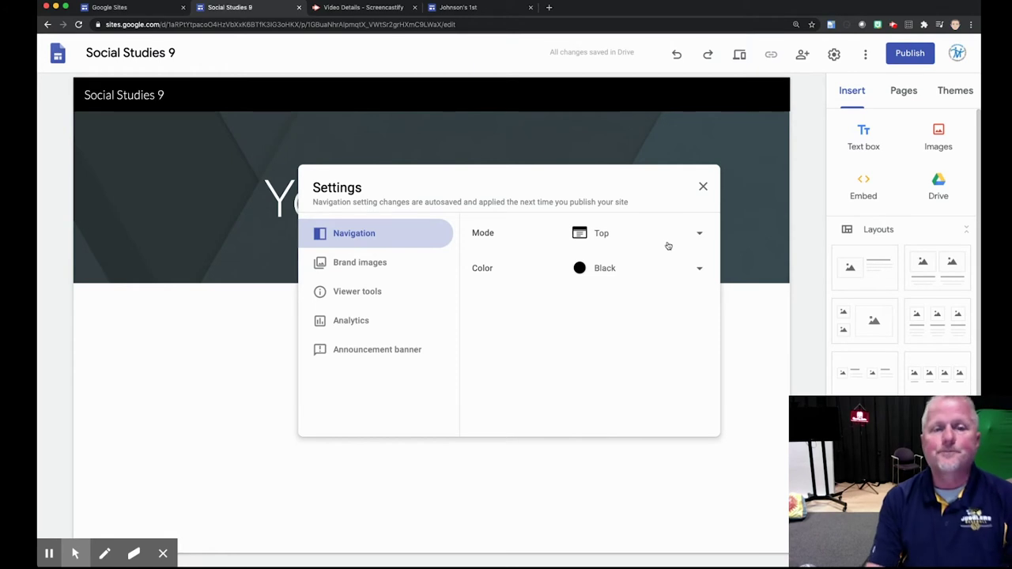
left_click(357, 264)
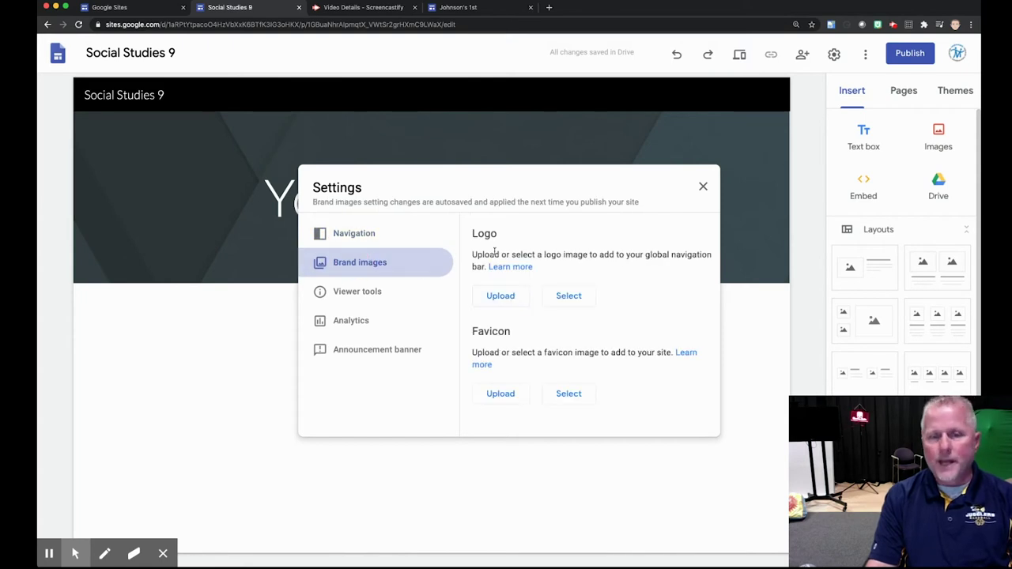
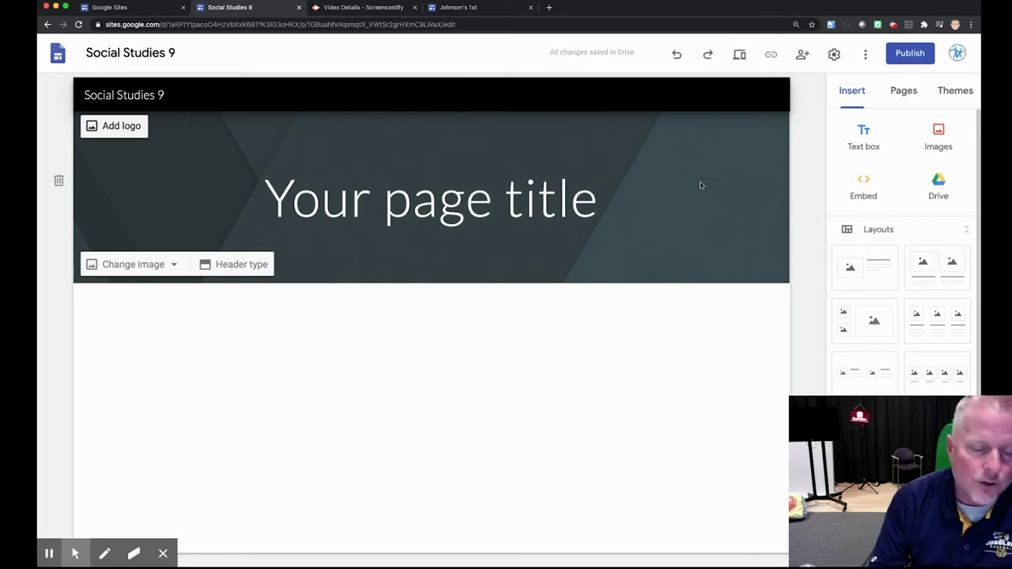
Try the Classic font style on the Simple theme and set the font style to Heavy.
left_click(953, 90)
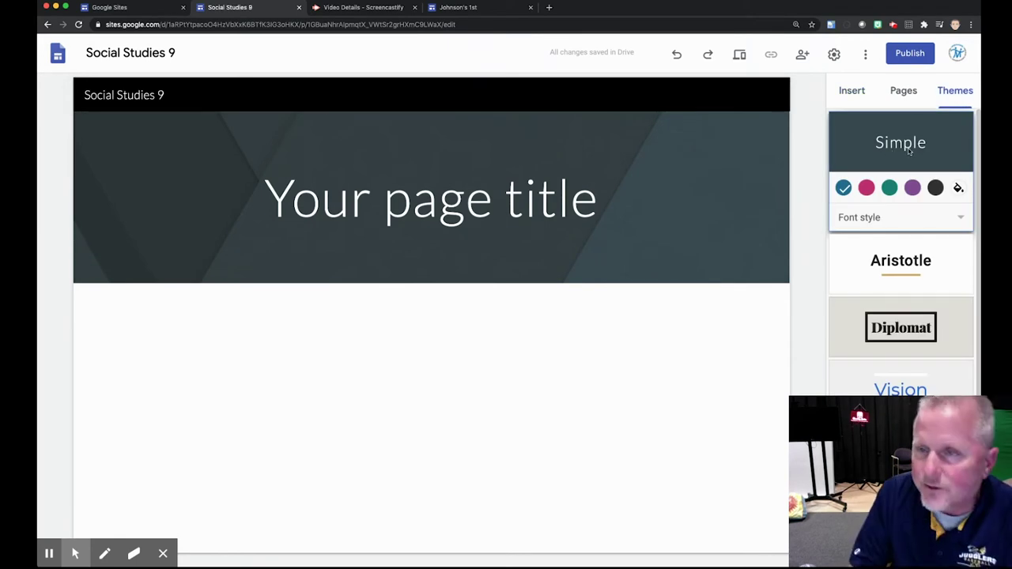
left_click(874, 218)
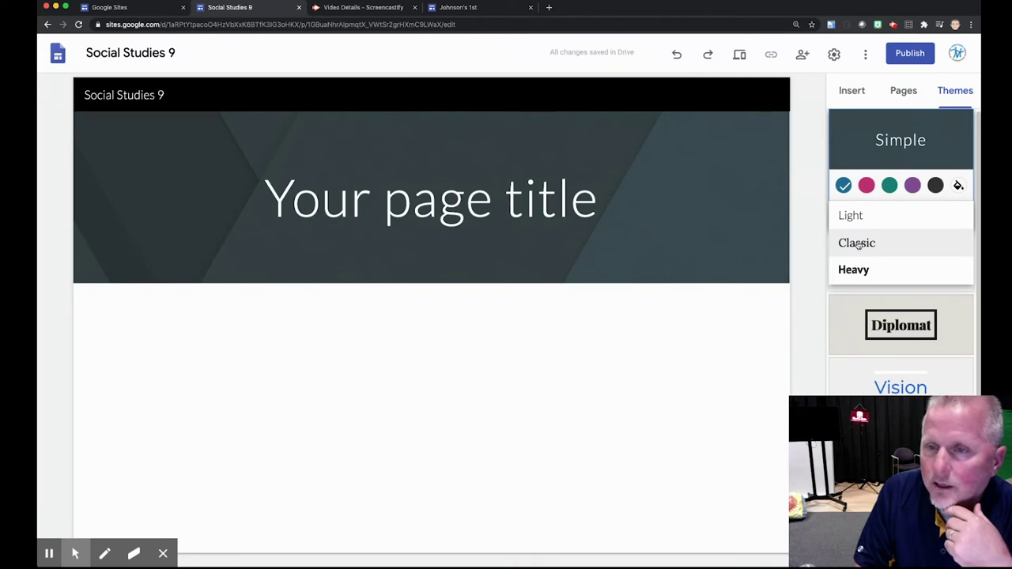
left_click(855, 242)
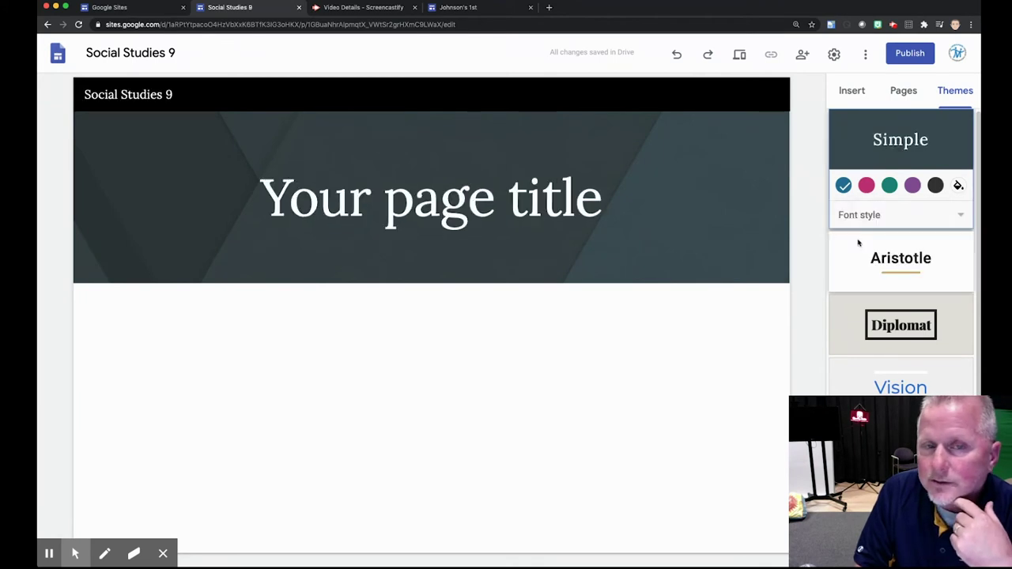
left_click(859, 224)
left_click(853, 245)
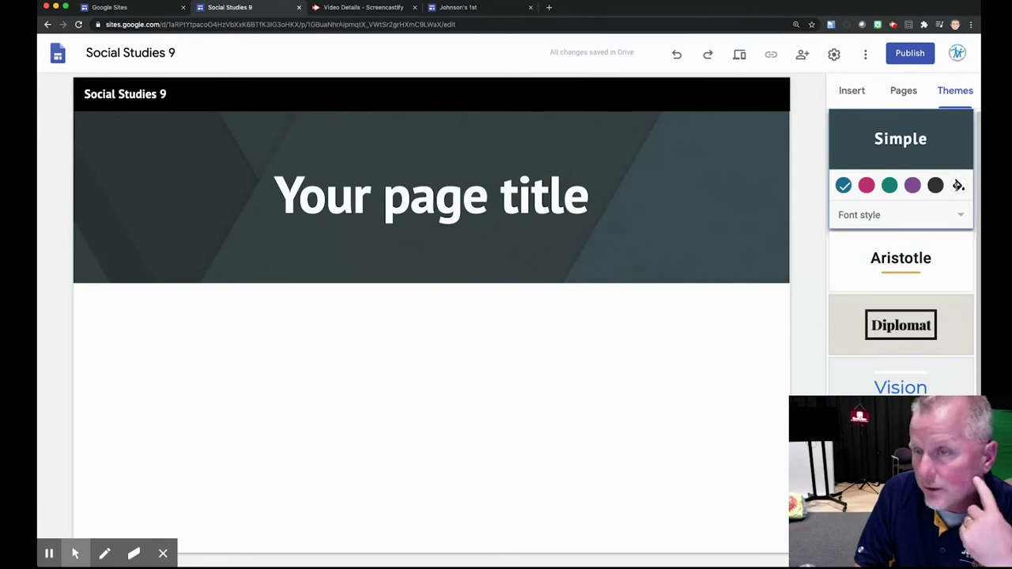
Give the Simple theme a custom color, trying dark red #970e2e before choosing yellow-green #dbe80f.
left_click(958, 185)
left_click(961, 257)
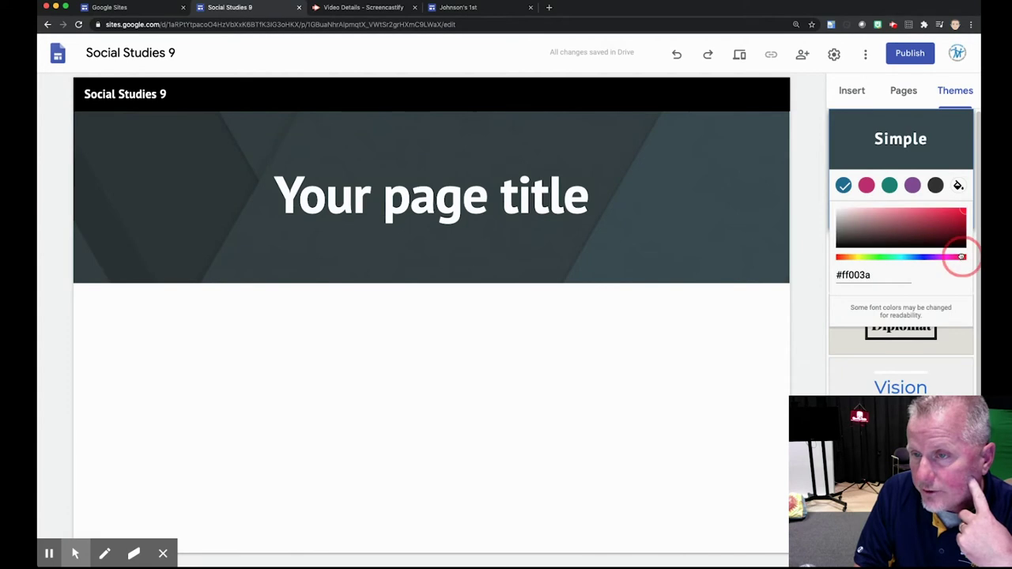
left_click(954, 227)
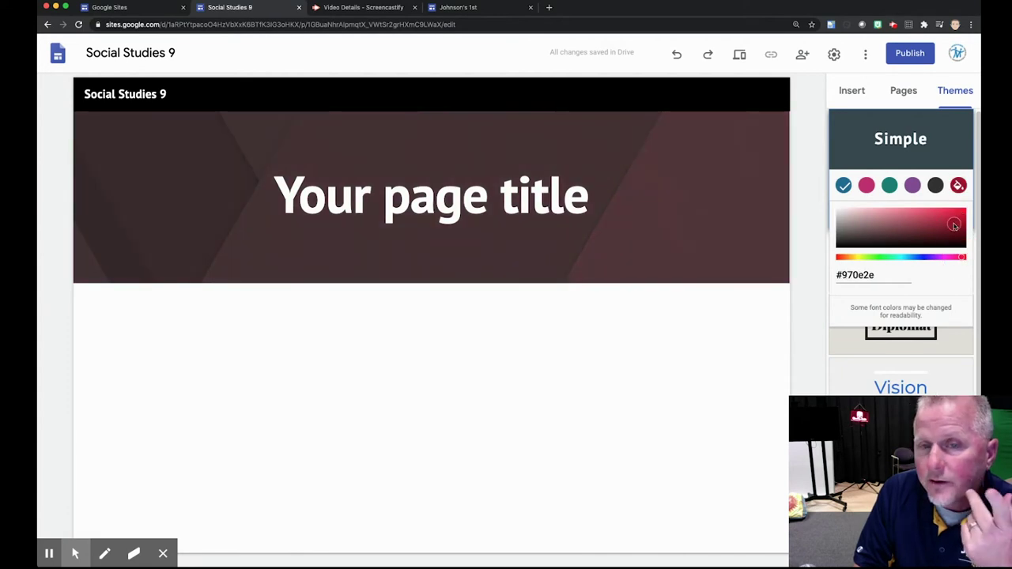
left_click(862, 258)
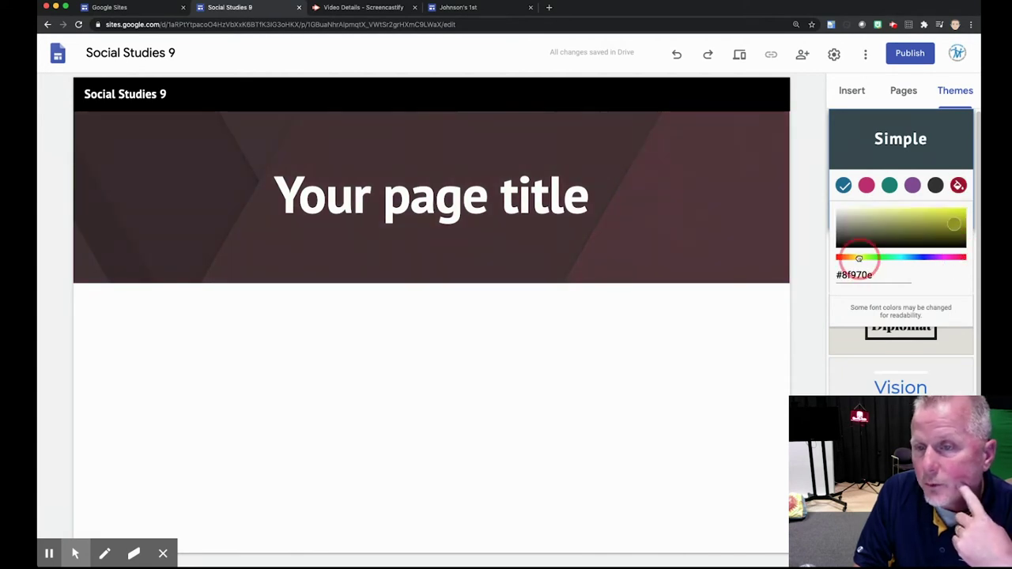
left_click(927, 210)
left_click(956, 213)
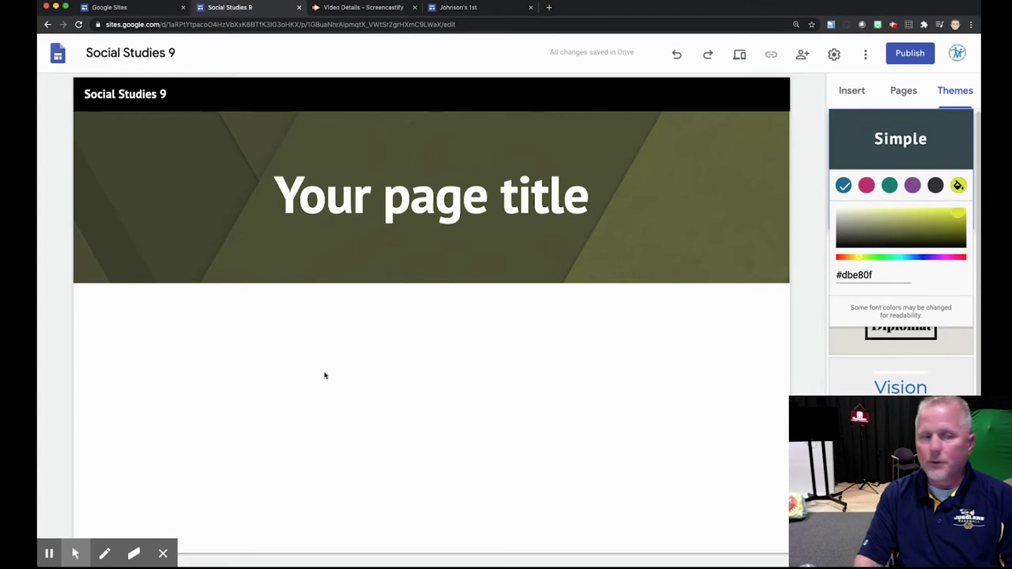
Insert two text boxes below the header and set the second one's section background to Emphasis 2.
left_click(857, 94)
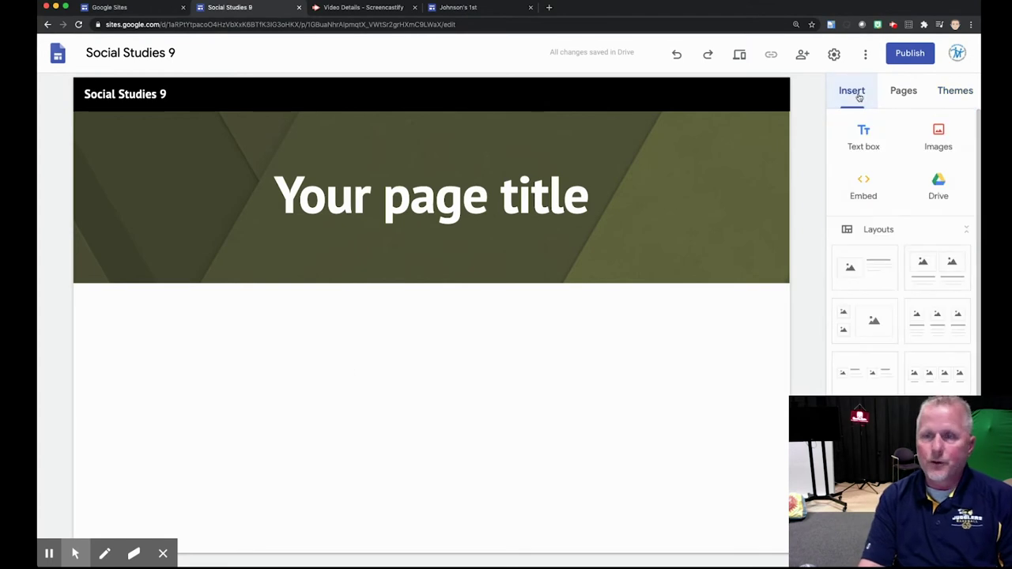
left_click(863, 136)
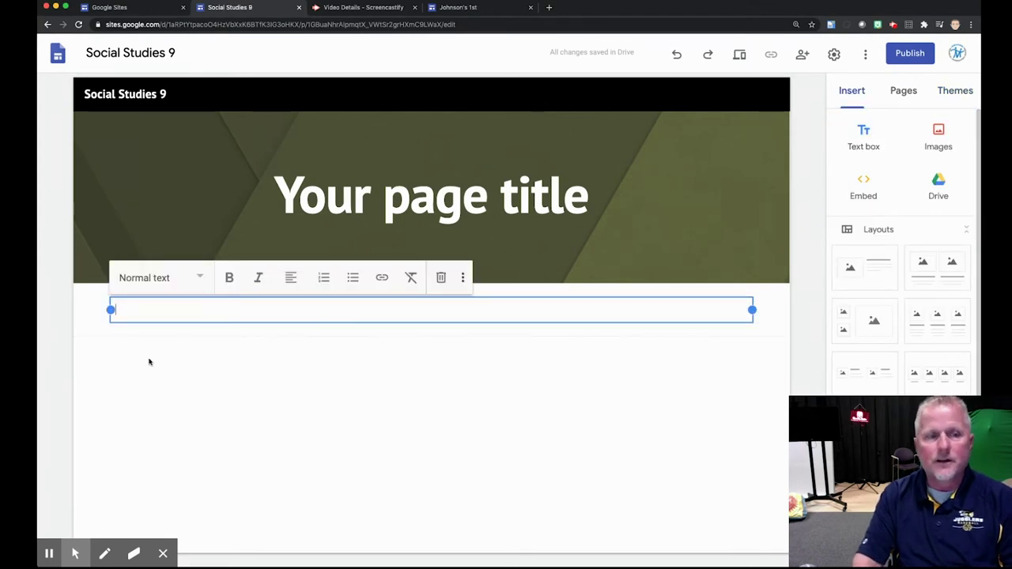
left_click(864, 132)
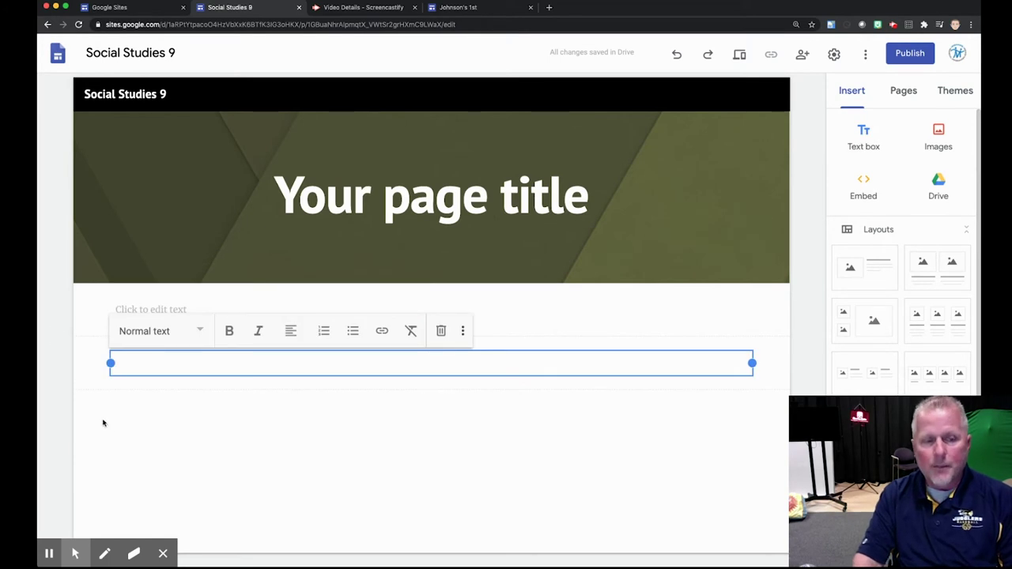
left_click(59, 344)
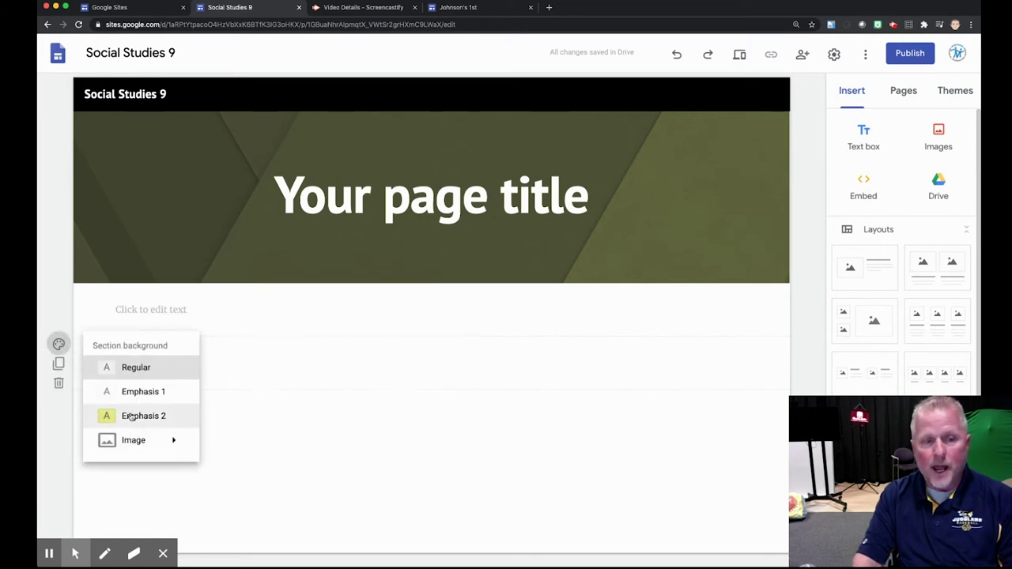
left_click(131, 418)
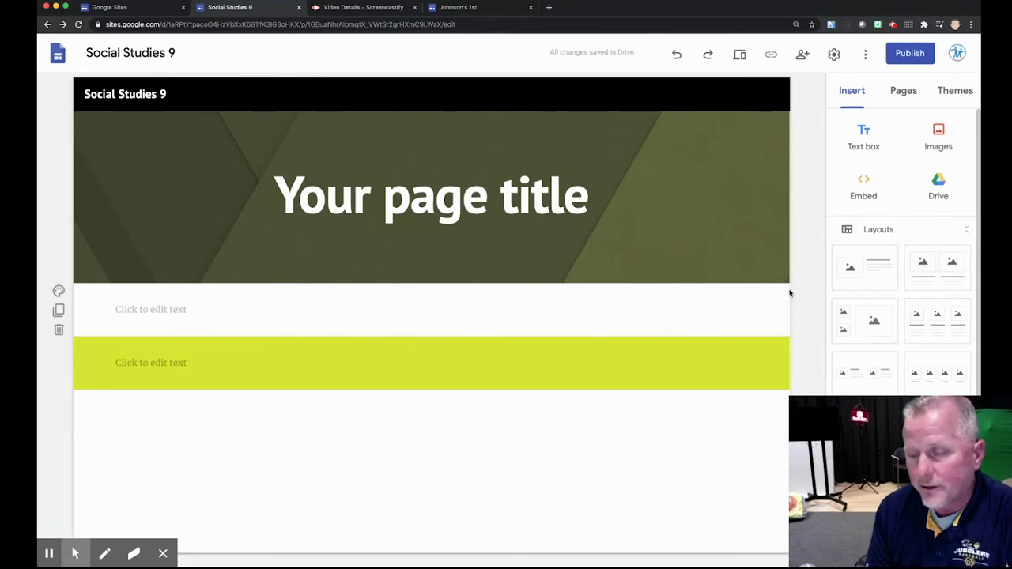
View the image insertion options and the text styles available for the first text box.
left_click(938, 132)
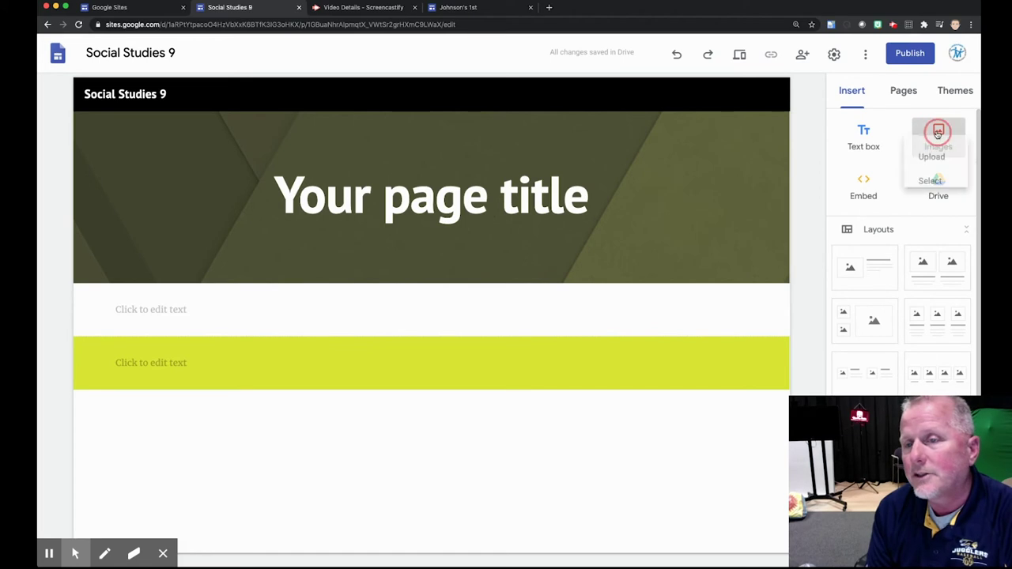
left_click(937, 132)
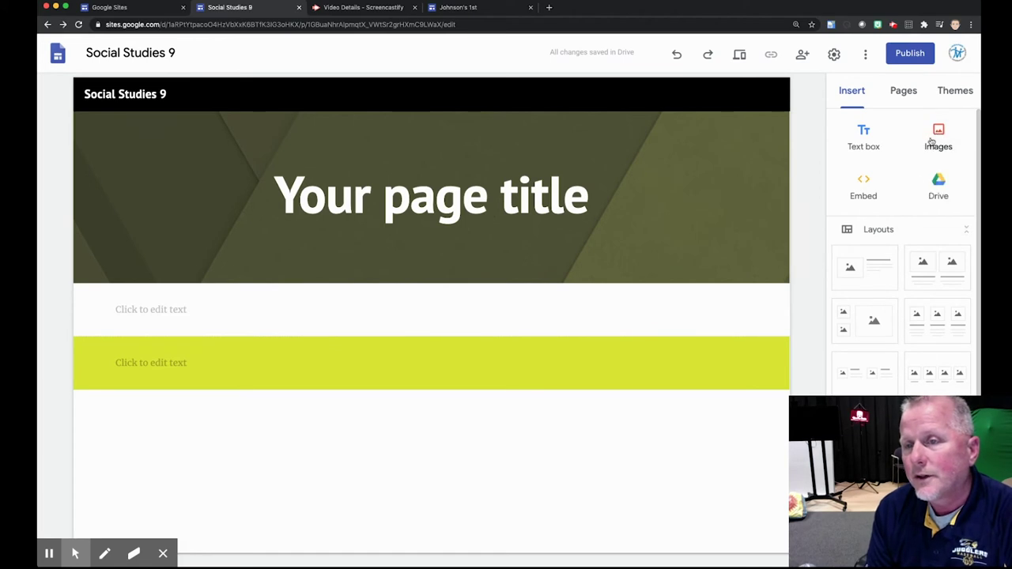
left_click(149, 309)
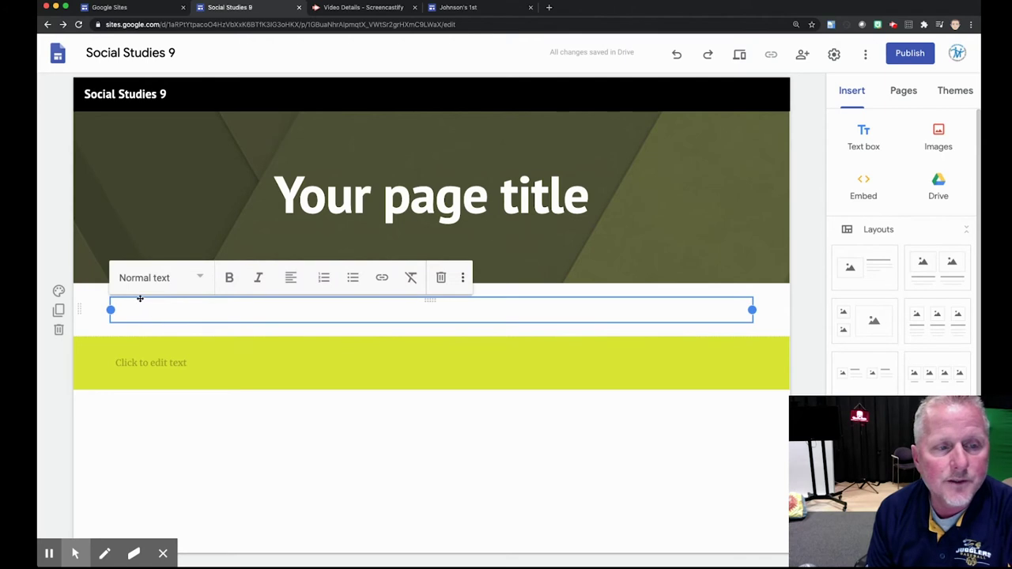
left_click(198, 279)
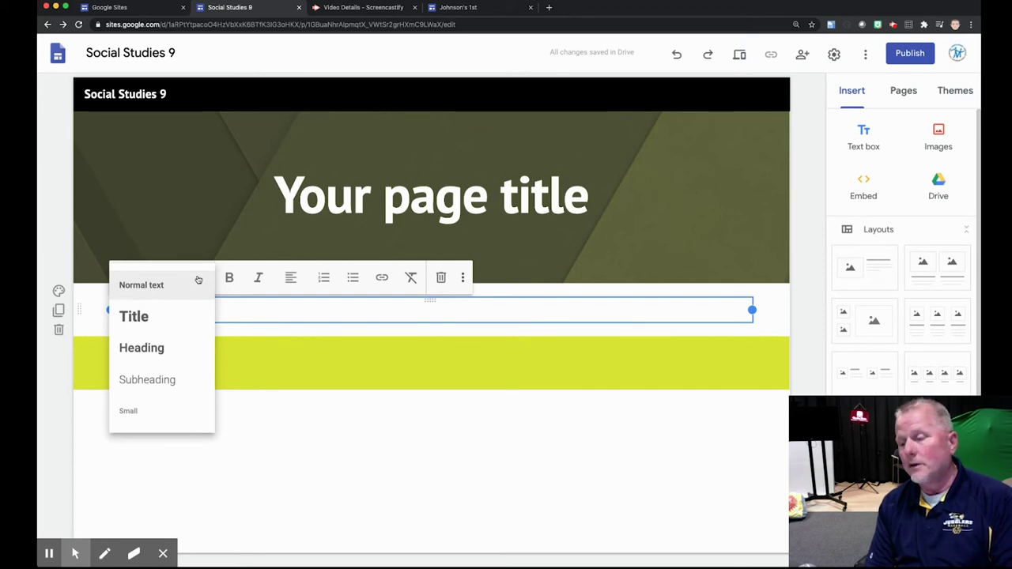
left_click(238, 309)
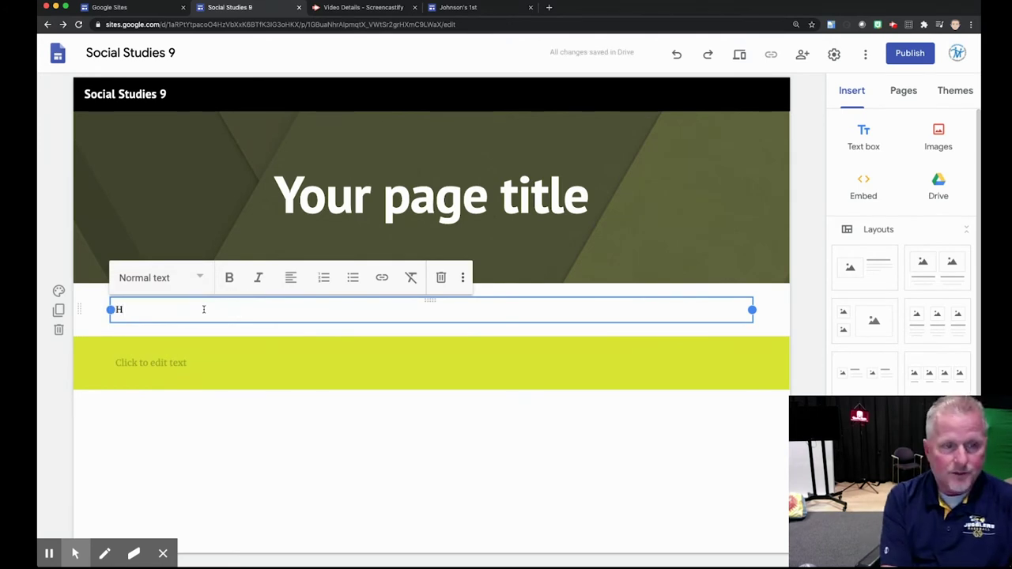
Move the page title out of the header into its own section directly below the banner.
left_click(431, 167)
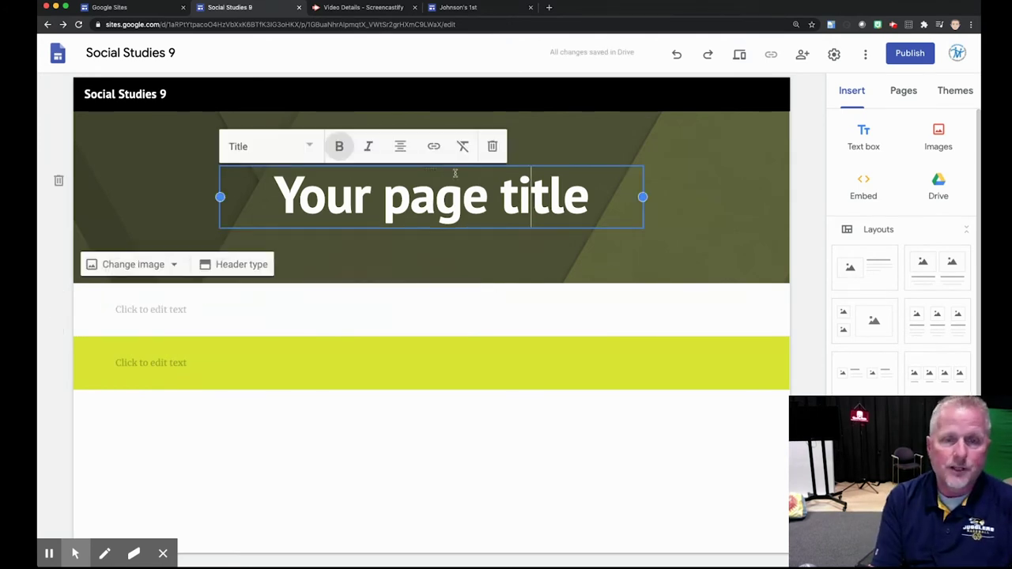
left_click_drag(431, 167, 443, 286)
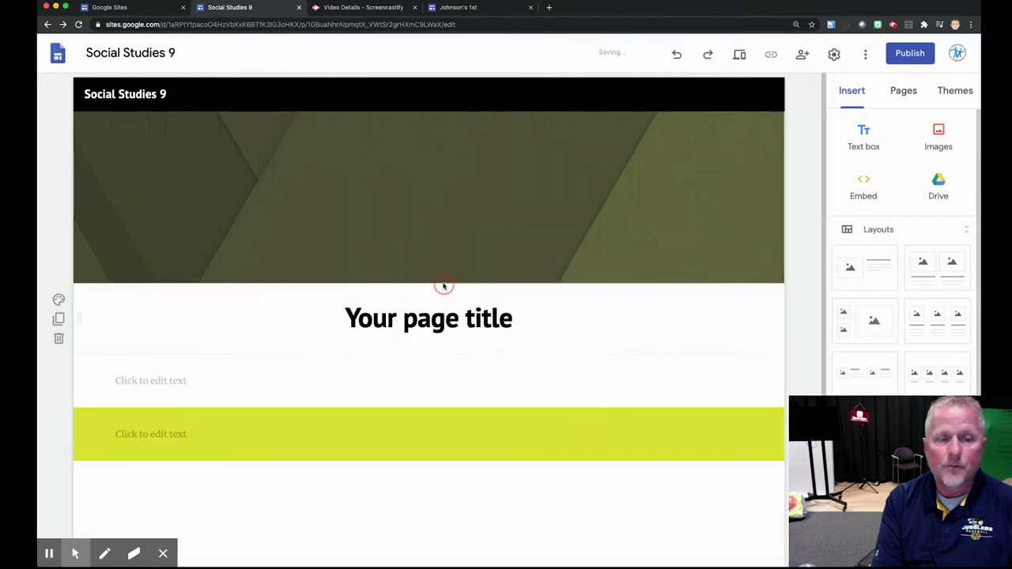
Change the page title below the banner to the Heading text style and review the other available styles.
left_click(449, 307)
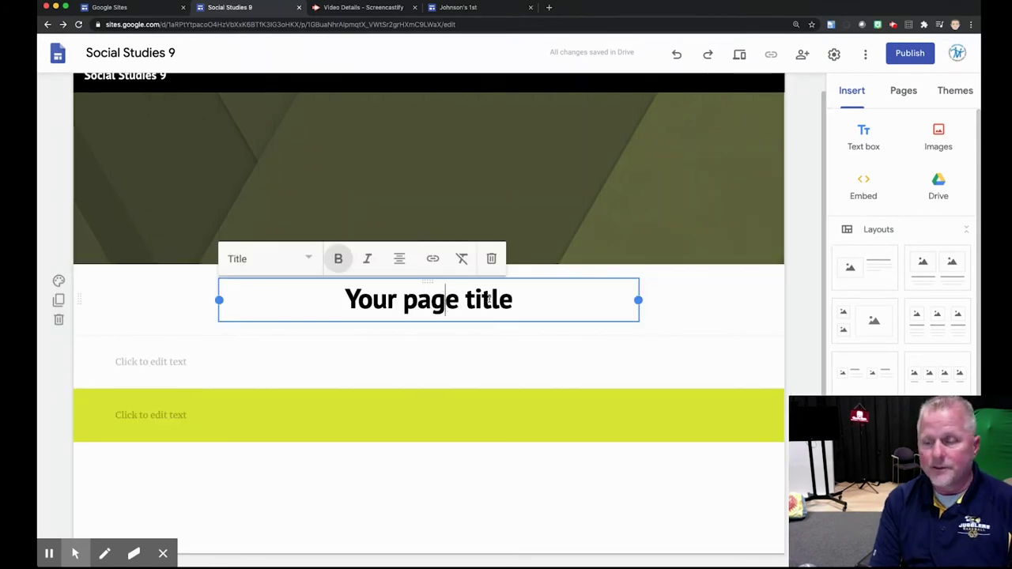
left_click(308, 259)
left_click(283, 329)
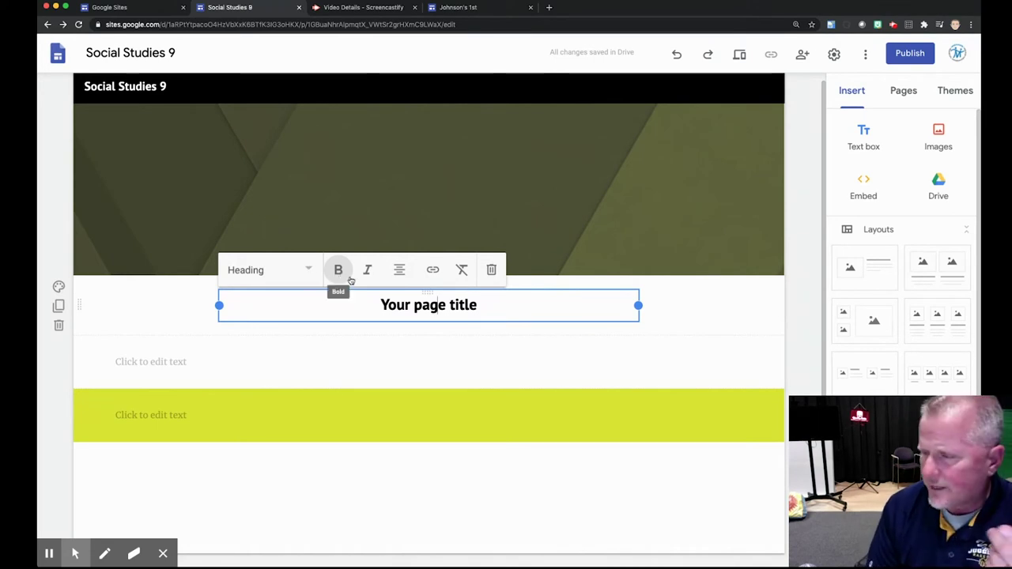
left_click(309, 270)
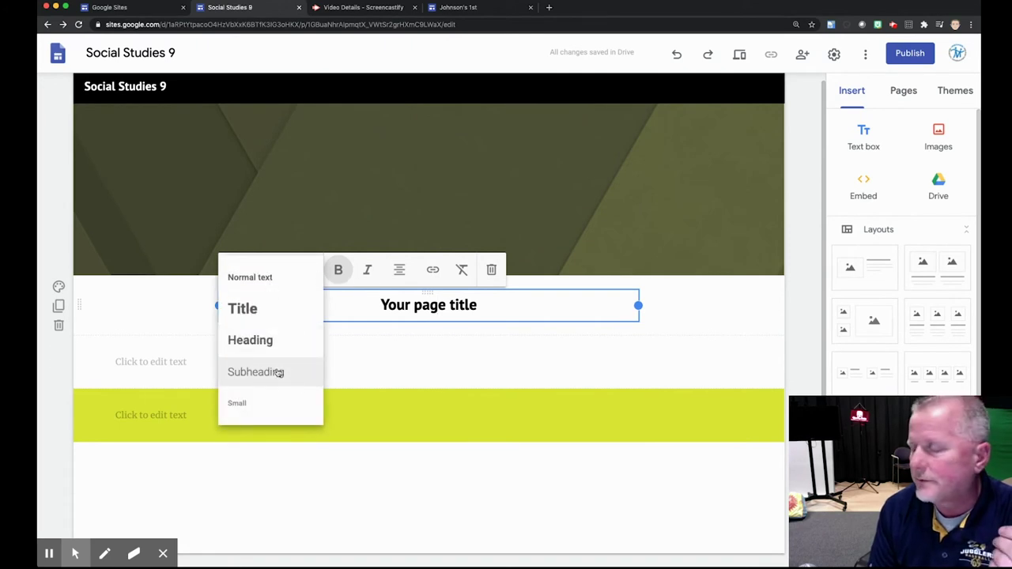
left_click(481, 332)
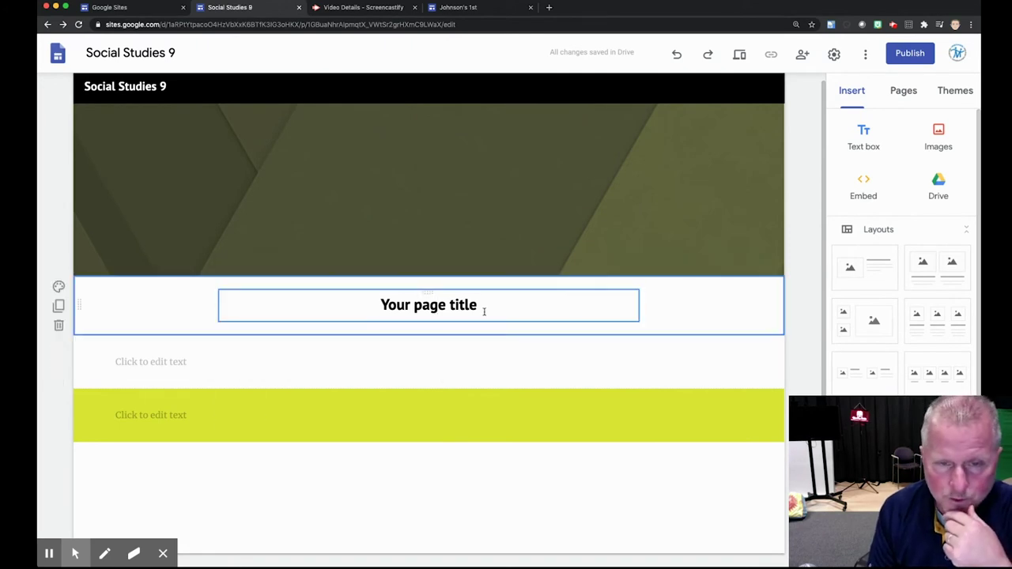
Narrow the page title's text box to about half its width and move it toward the left side of its section.
left_click(484, 311)
left_click_drag(638, 305, 439, 304)
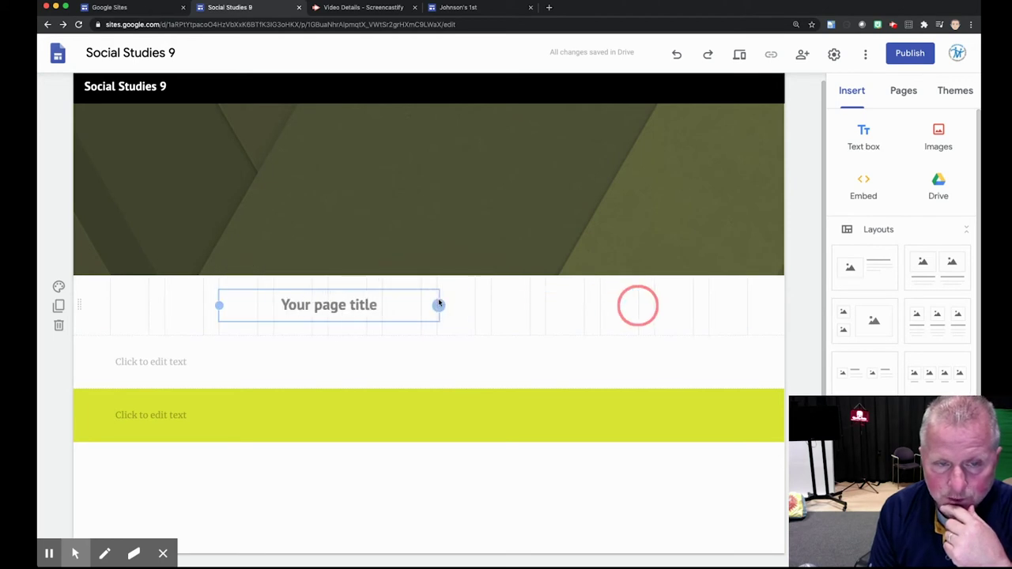
left_click_drag(316, 287, 247, 294)
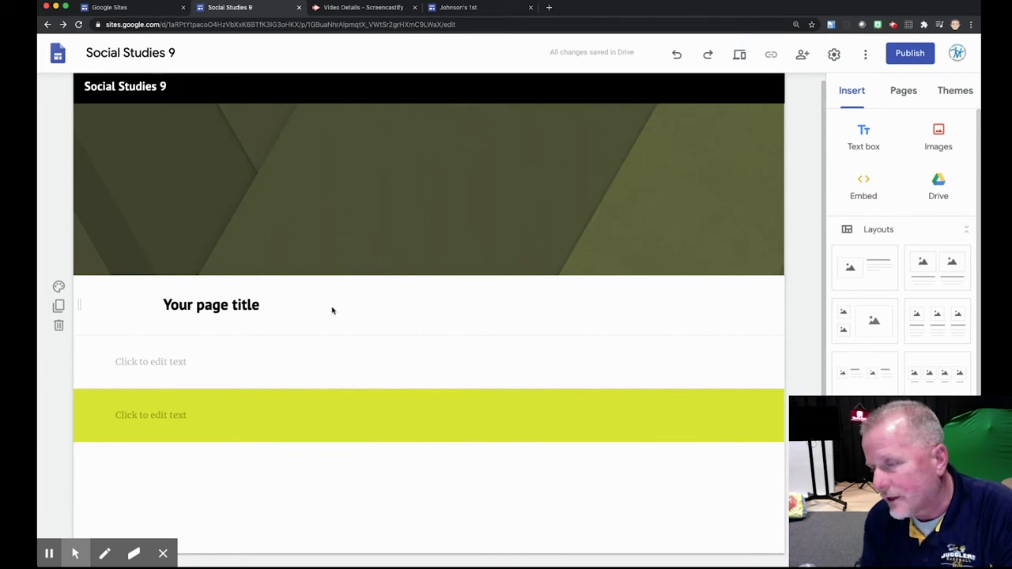
Upload a photo of the school building and place it, scaled down, beside the page title.
left_click(941, 134)
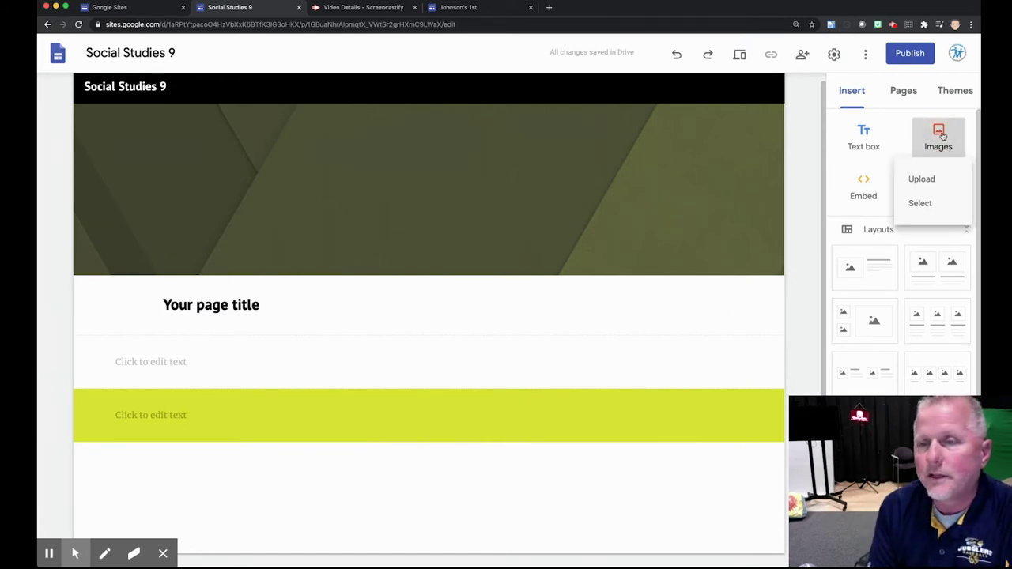
left_click(921, 179)
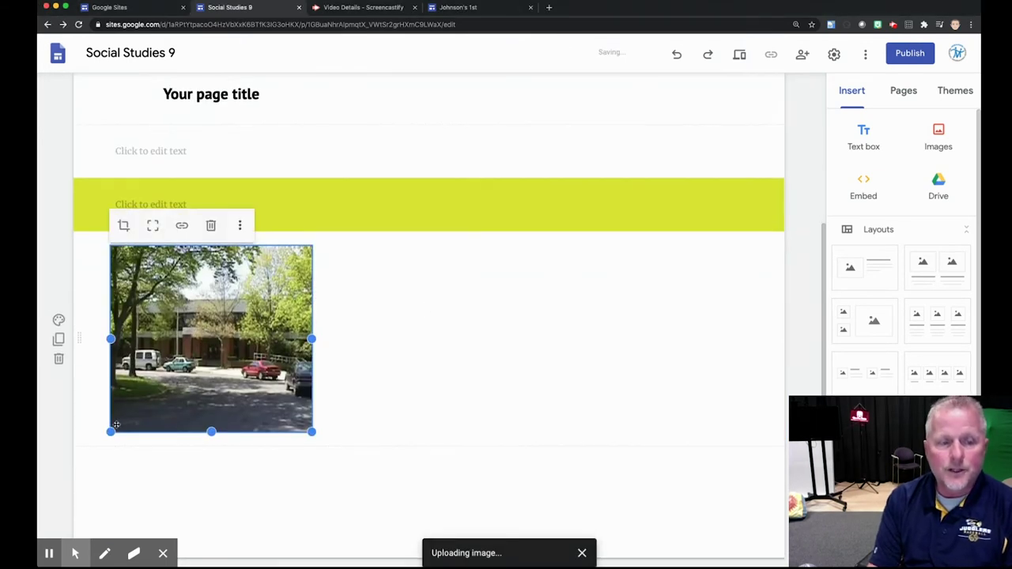
left_click_drag(115, 424, 218, 357)
left_click(289, 395)
left_click_drag(286, 393, 399, 199)
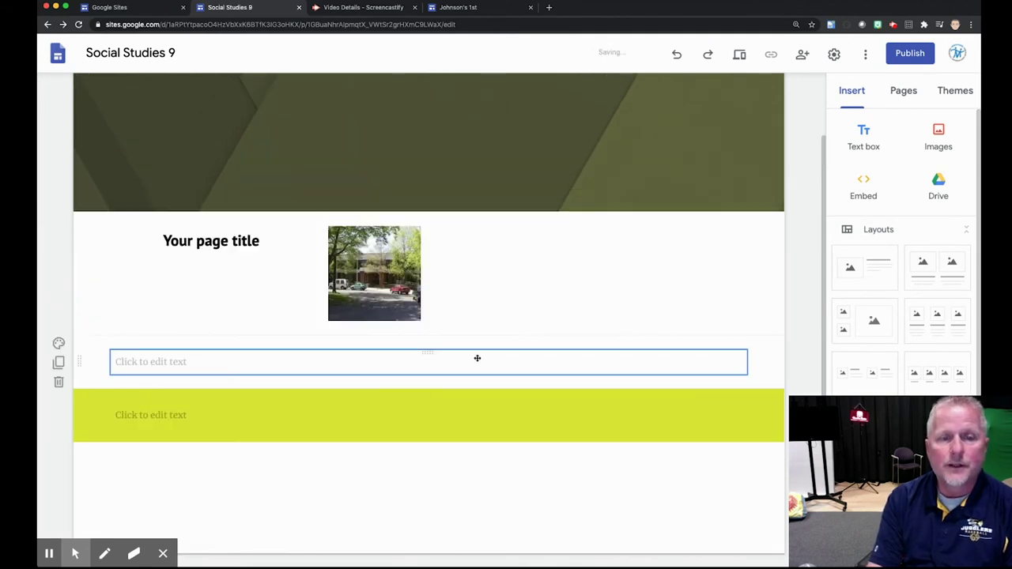
left_click(377, 288)
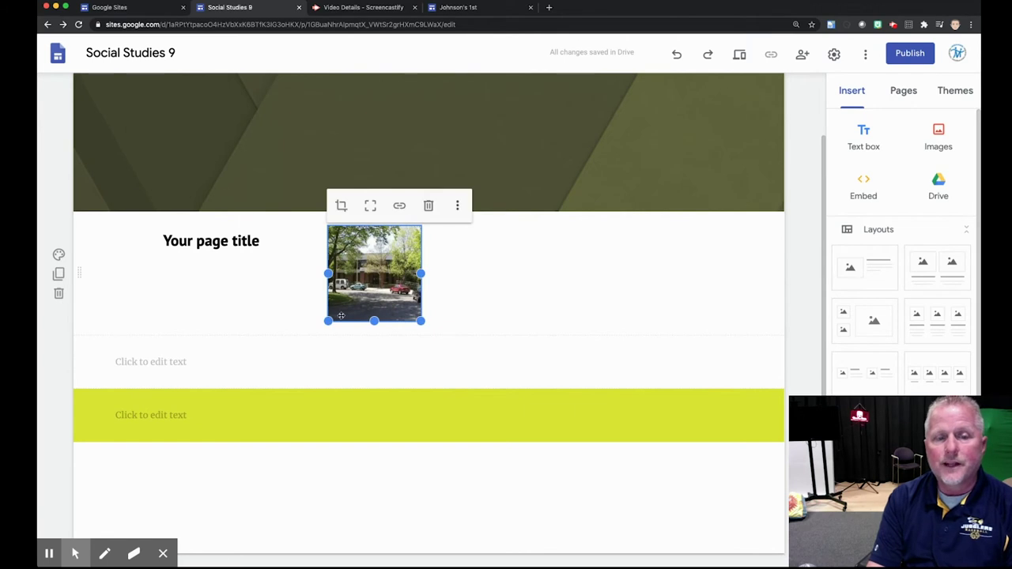
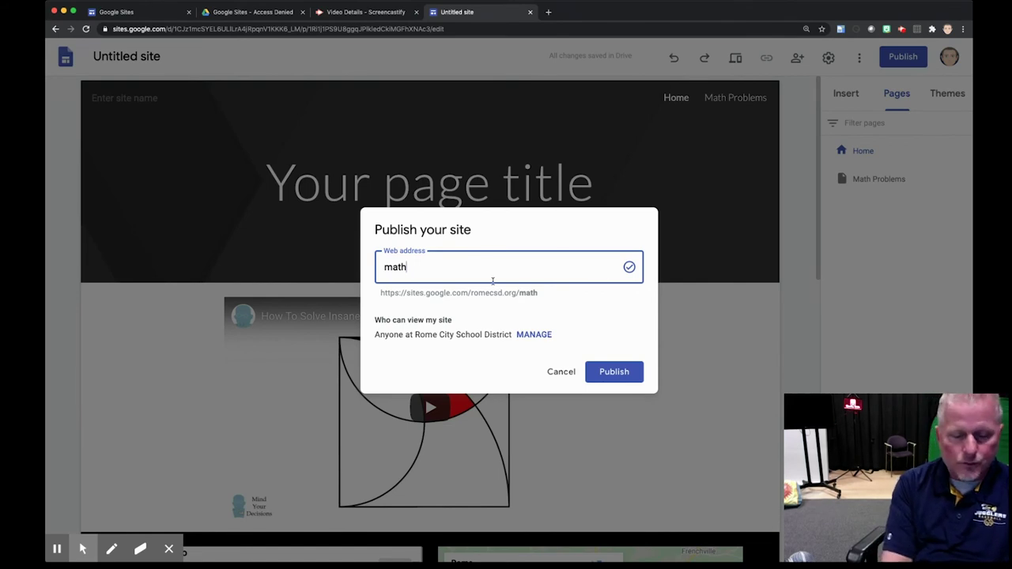
Publish the math site under the web address mathwork.
type("wor")
key("BackSpace")
key("BackSpace")
key("BackSpace")
type("-wor")
key("BackSpace")
key("BackSpace")
key("BackSpace")
key("BackSpace")
type("work")
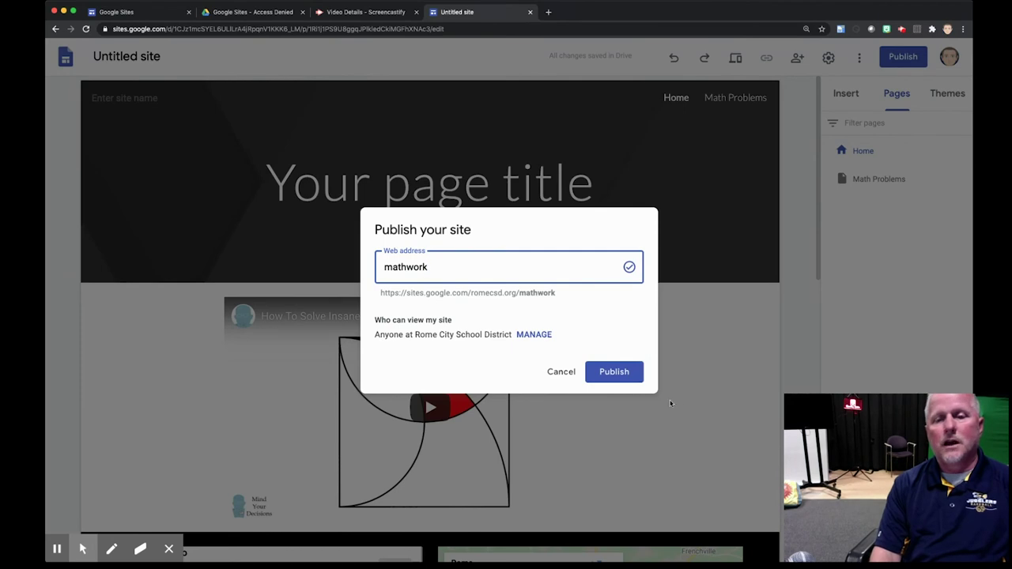
left_click(625, 373)
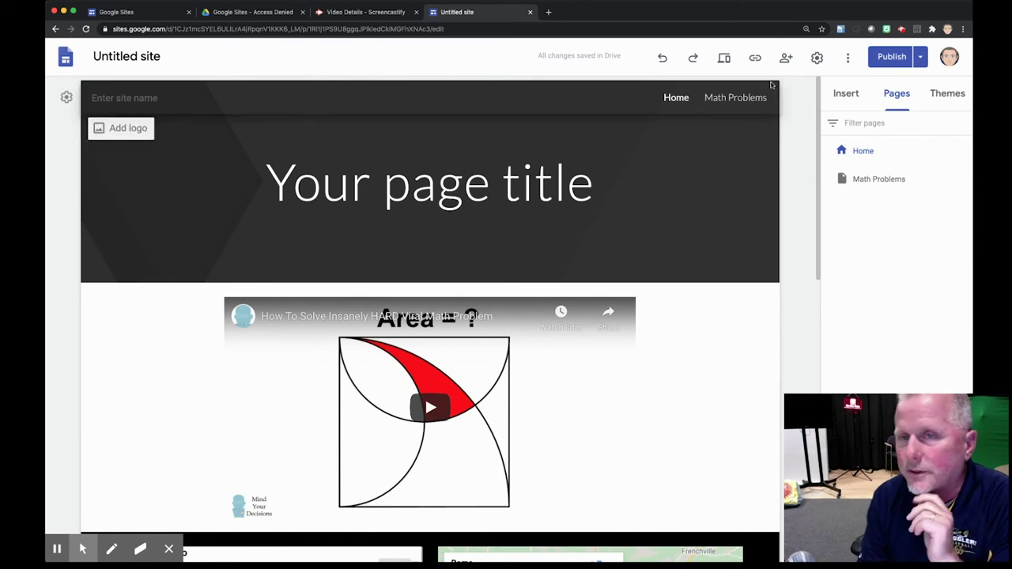
Review the site's sharing options, checking who can open the draft and the published site.
left_click(785, 59)
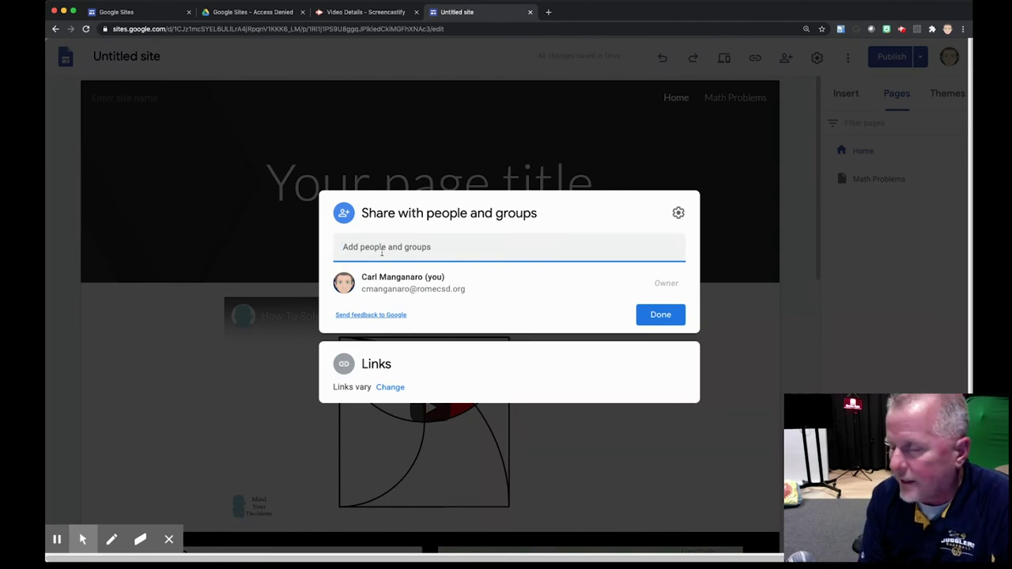
left_click(390, 388)
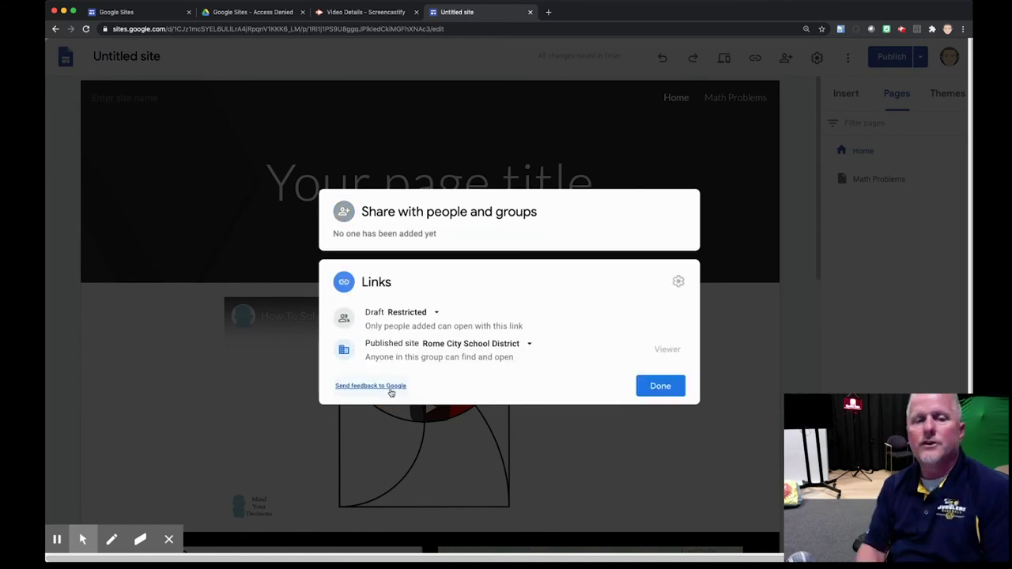
left_click(437, 313)
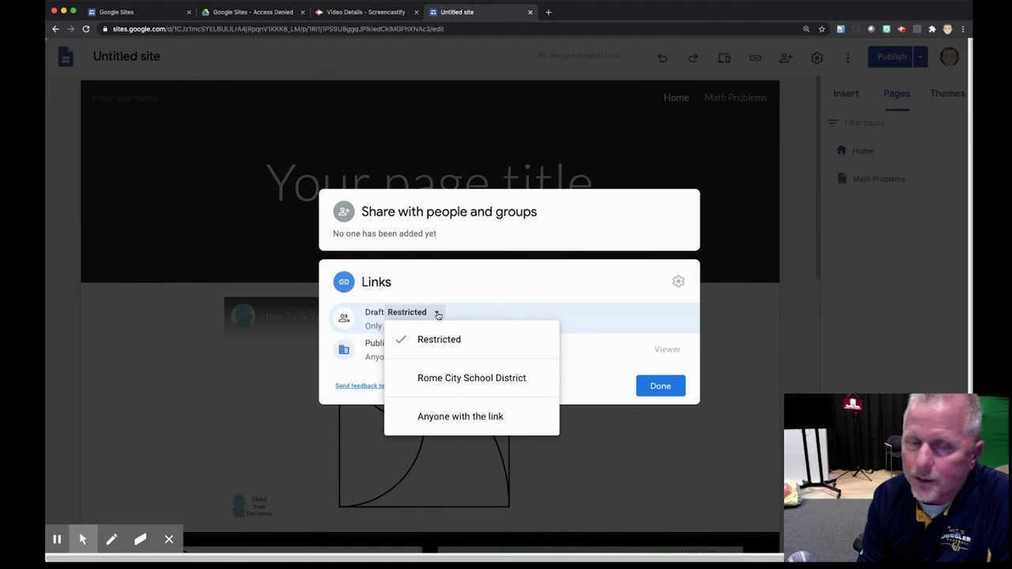
left_click(464, 303)
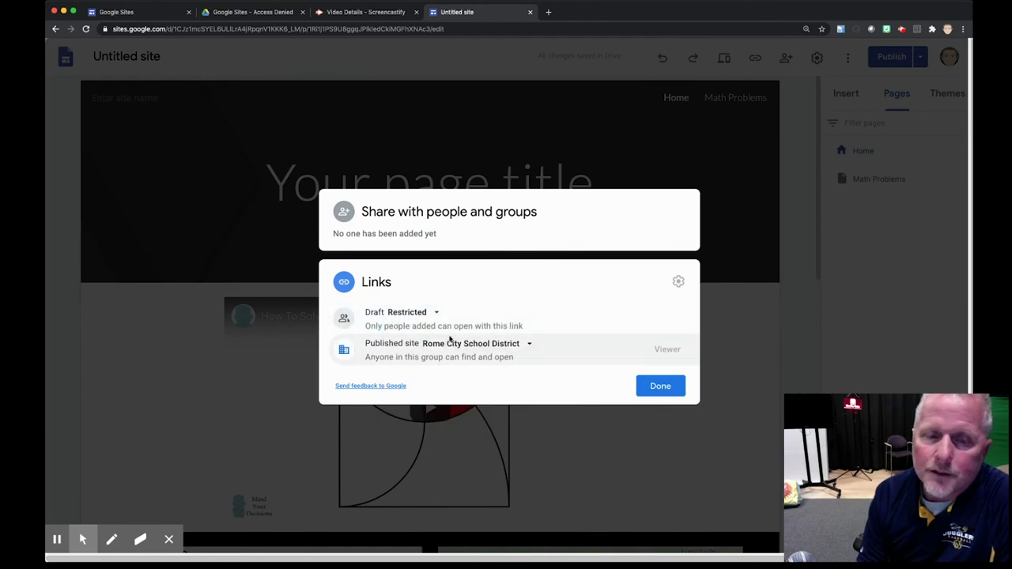
left_click(524, 347)
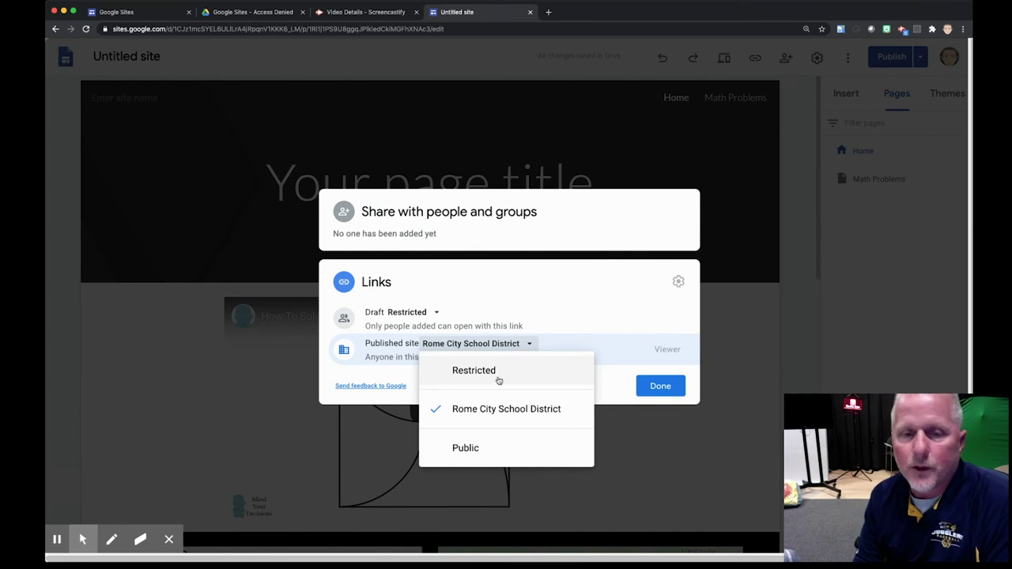
left_click(660, 386)
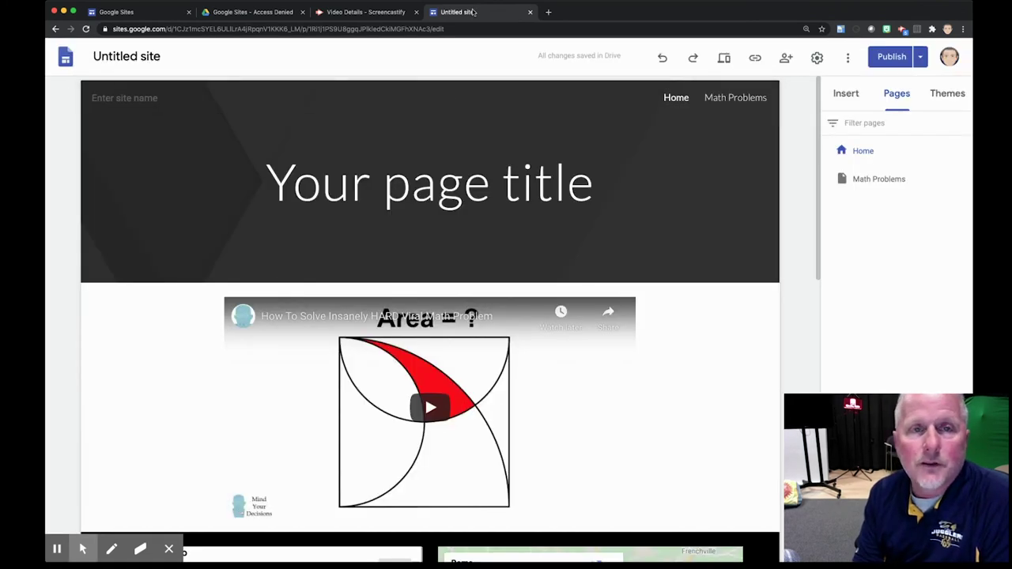
Open the first-grade class site and examine its home page down to the daily announcement and assignment sections.
left_click(68, 59)
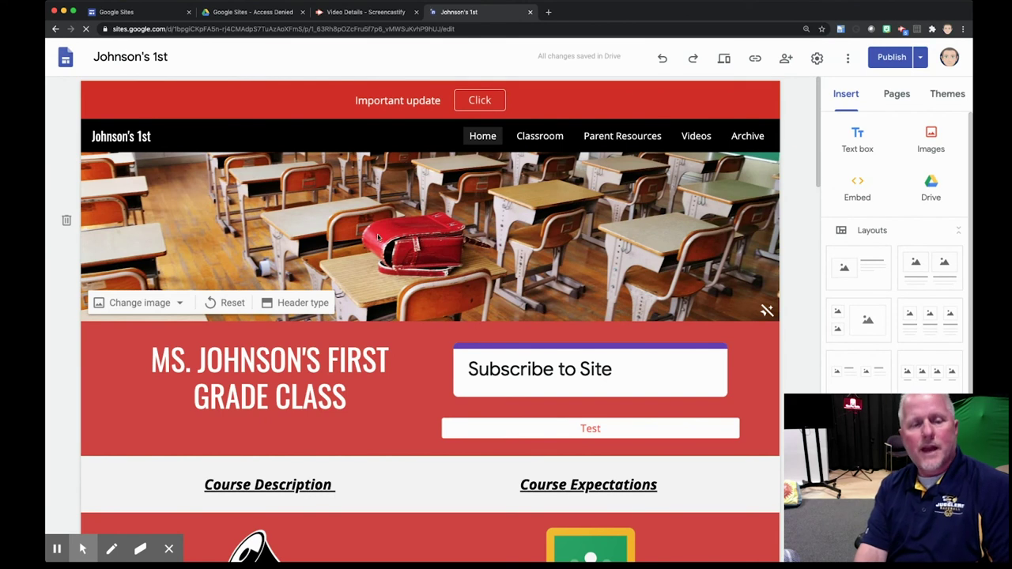
scroll(383, 267, "down", 2)
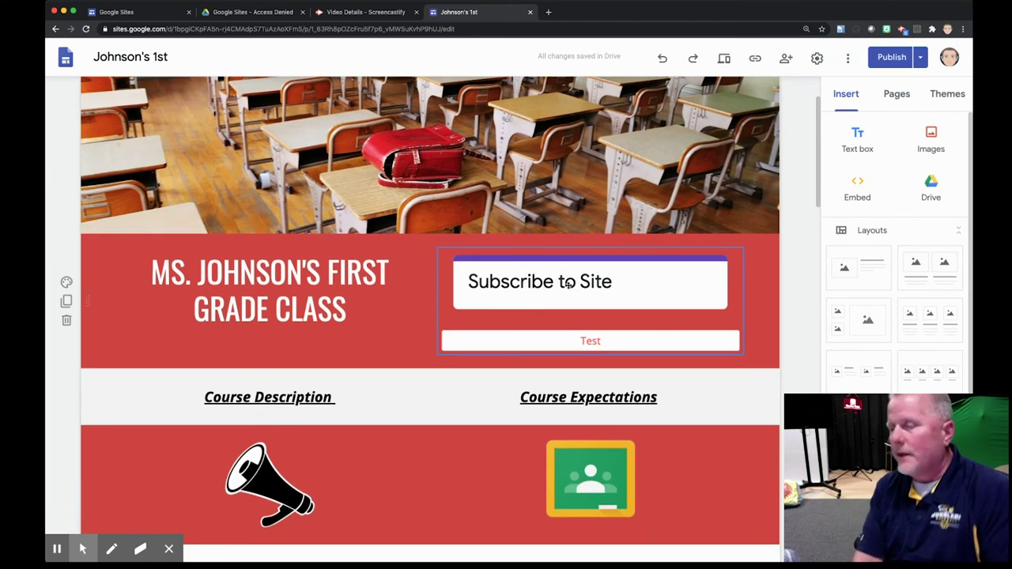
scroll(563, 286, "down", 4)
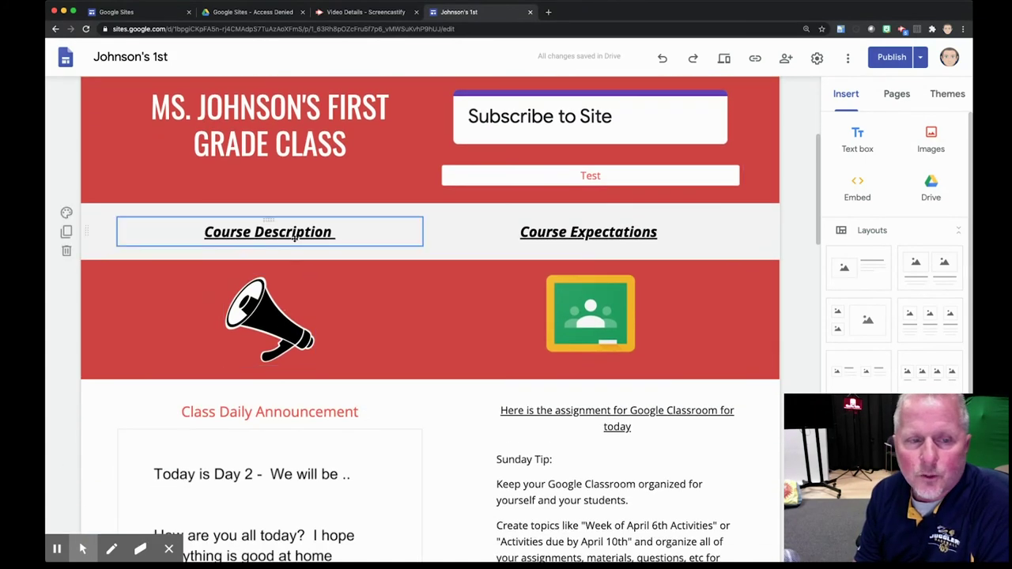
scroll(643, 364, "down", 4)
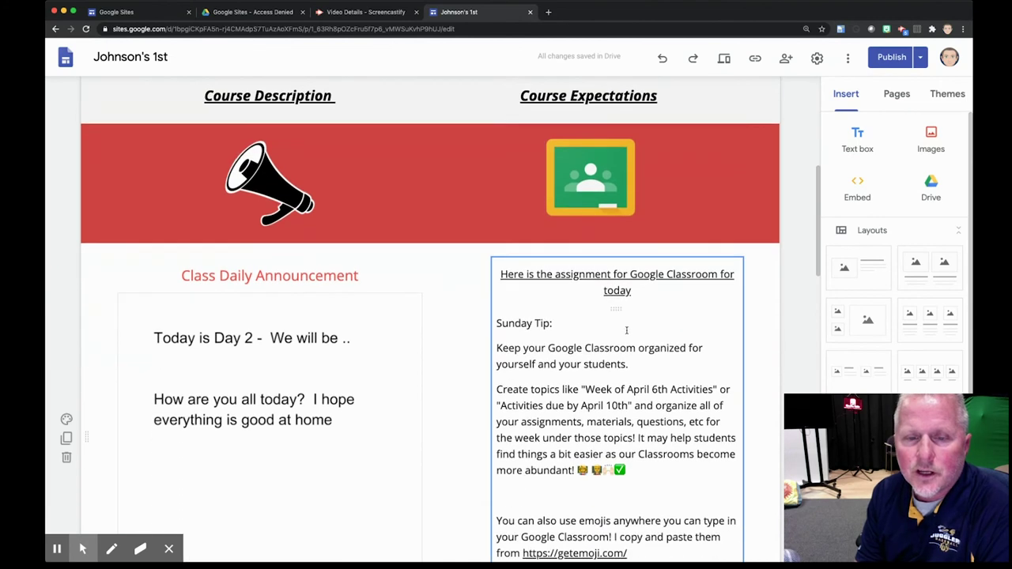
scroll(440, 400, "down", 3)
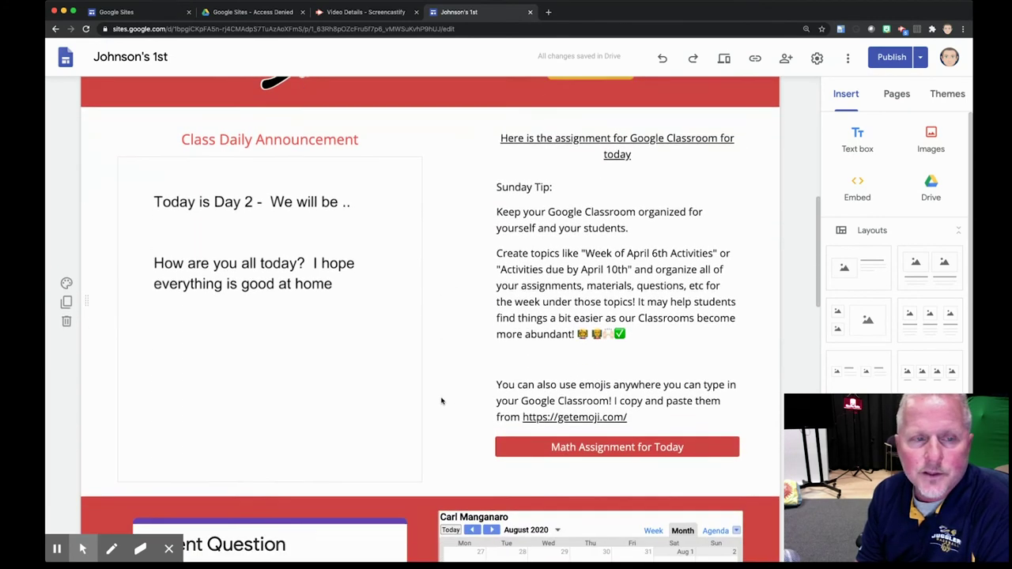
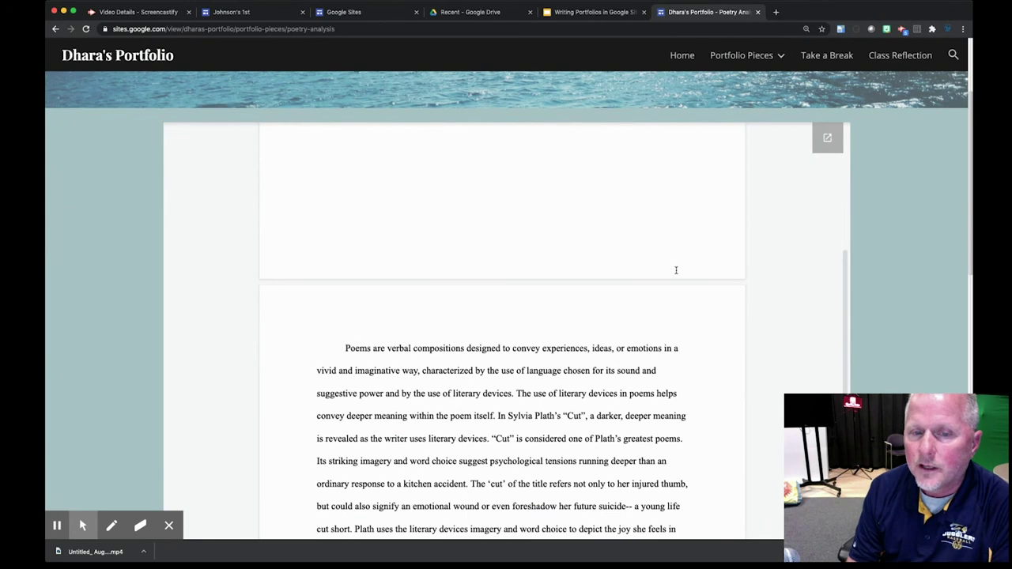
Examine the poetry analysis and the Take a Break page of the student's writing portfolio.
scroll(677, 272, "down", 4)
scroll(682, 274, "up", 15)
left_click(835, 56)
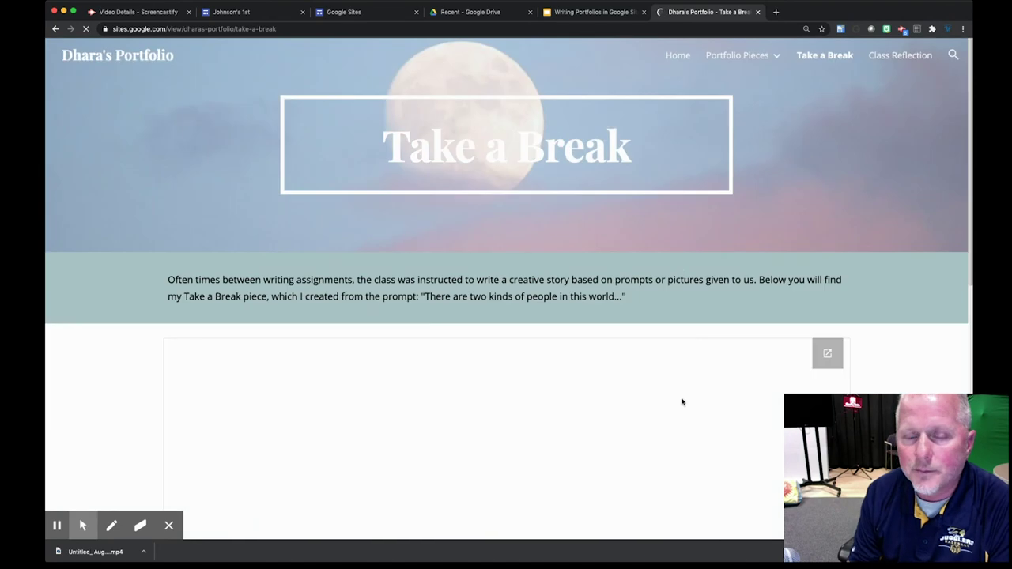
scroll(695, 402, "down", 6)
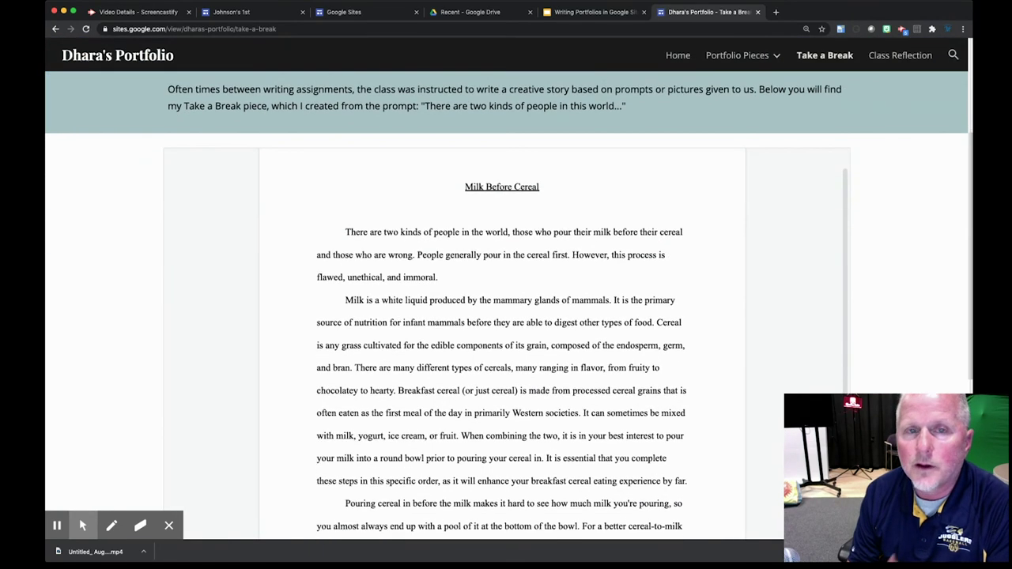
scroll(506, 316, "up", 2)
scroll(840, 262, "up", 3)
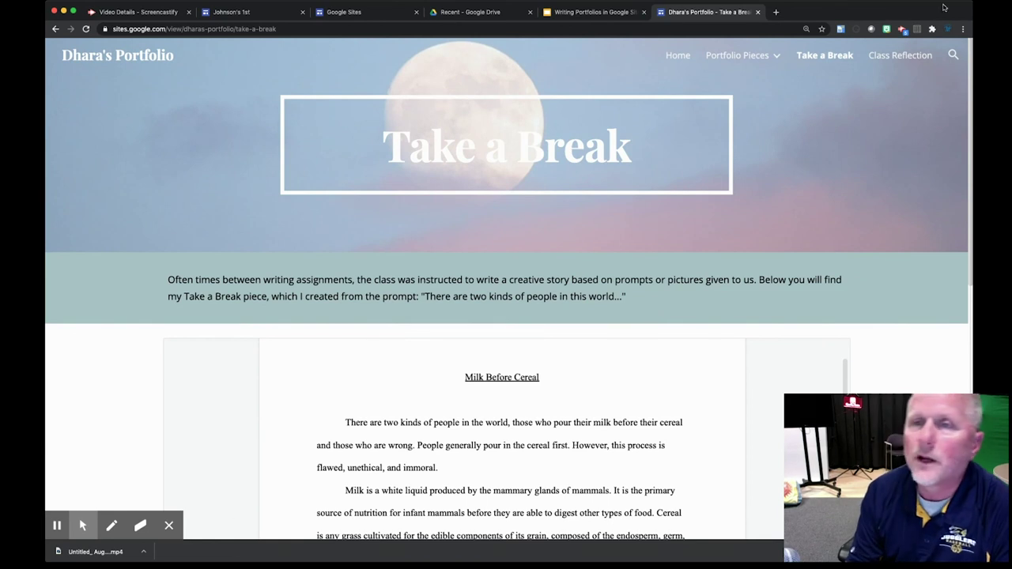
View the portfolio's Class Reflection and Home pages, and return to the Google Sites list of recent sites.
left_click(891, 58)
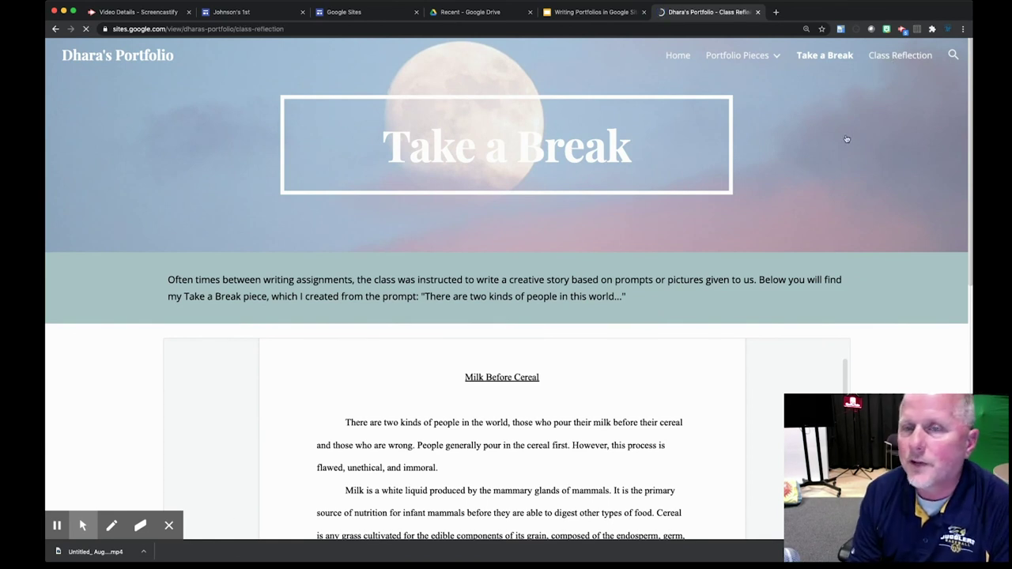
scroll(506, 316, "down", 3)
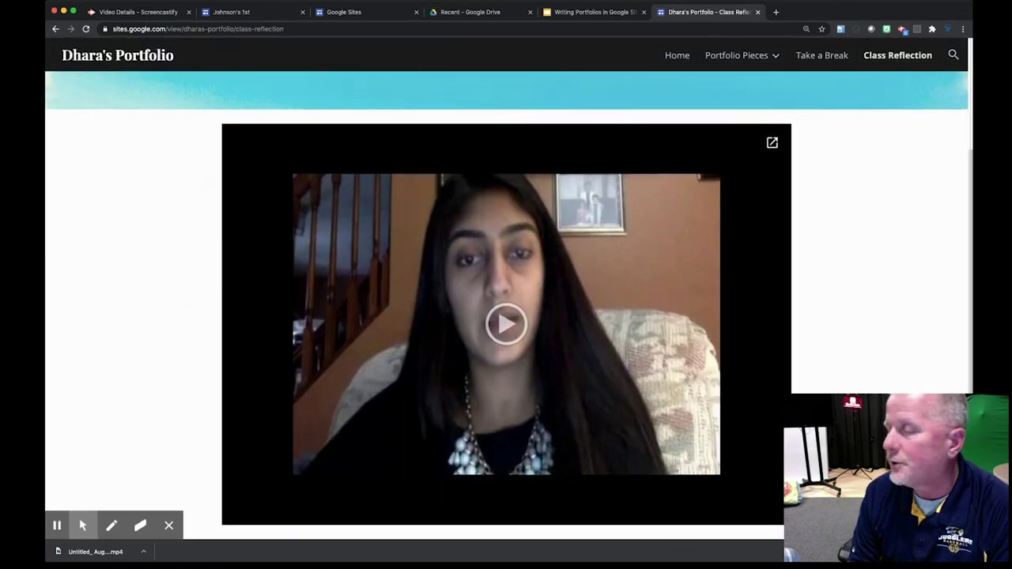
scroll(795, 158, "up", 3)
left_click(678, 57)
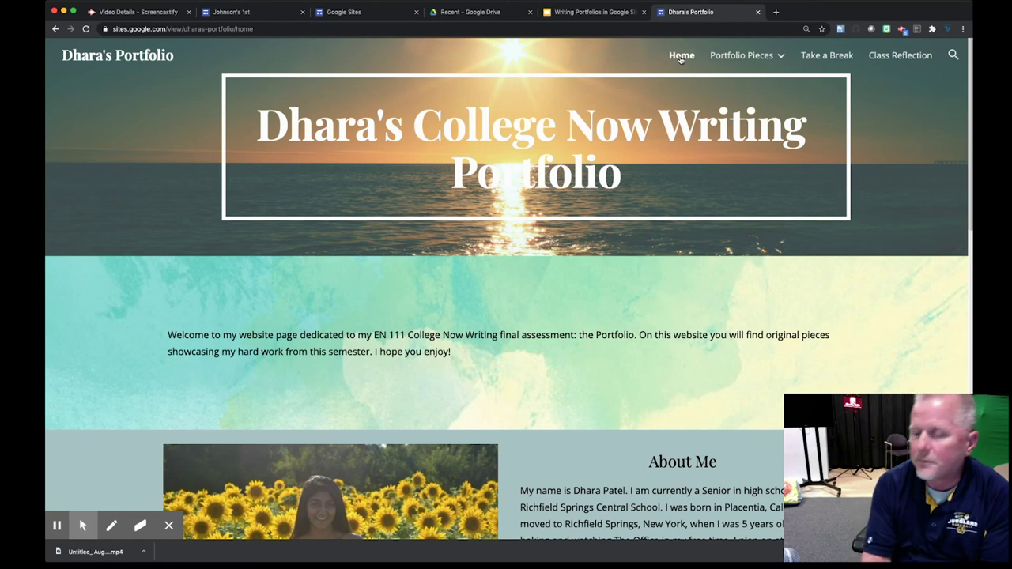
left_click(344, 12)
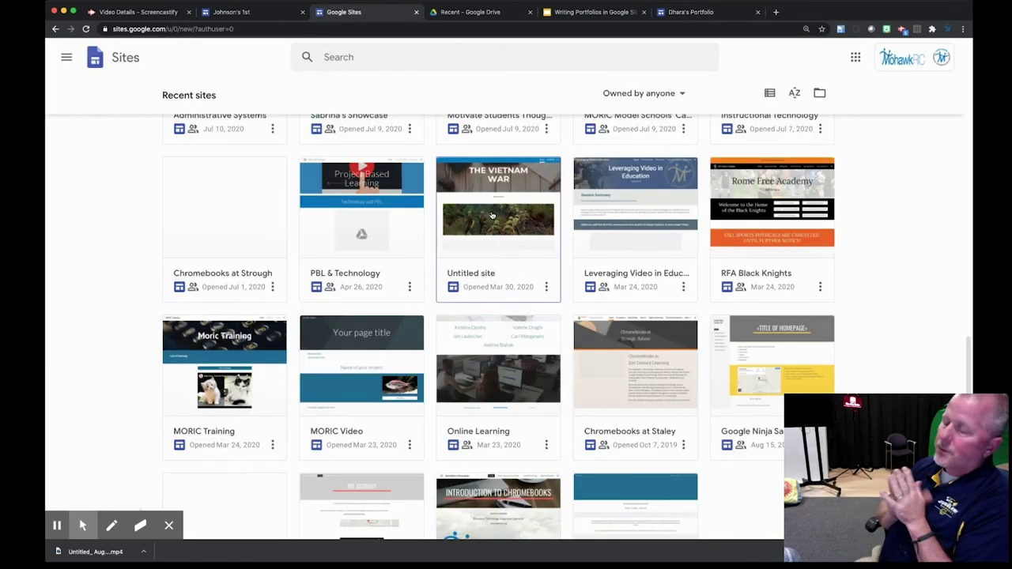